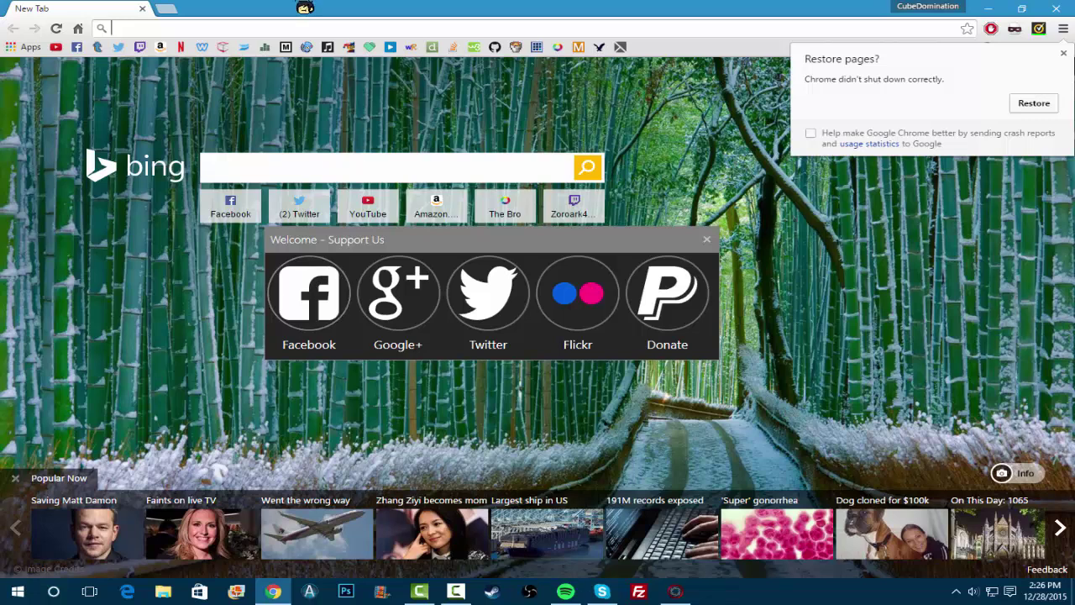
# Load digicamcontrol.com from the address-bar suggestions for 'digi'
pyautogui.write('digi')
pyautogui.press('Down')
pyautogui.press('Down')
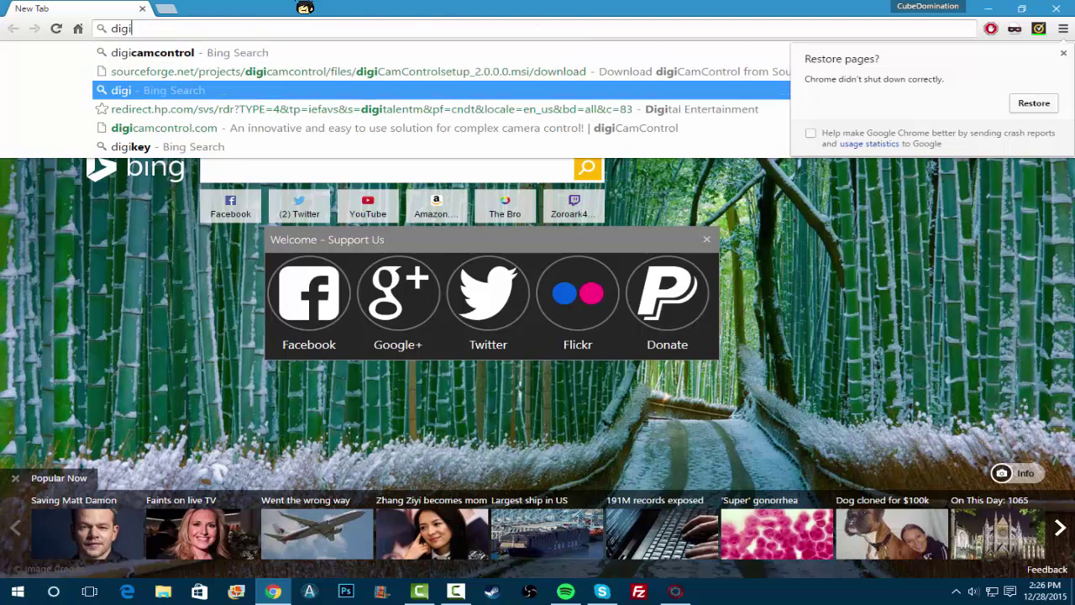
pyautogui.press('Down')
pyautogui.press('Down')
pyautogui.press('Return')
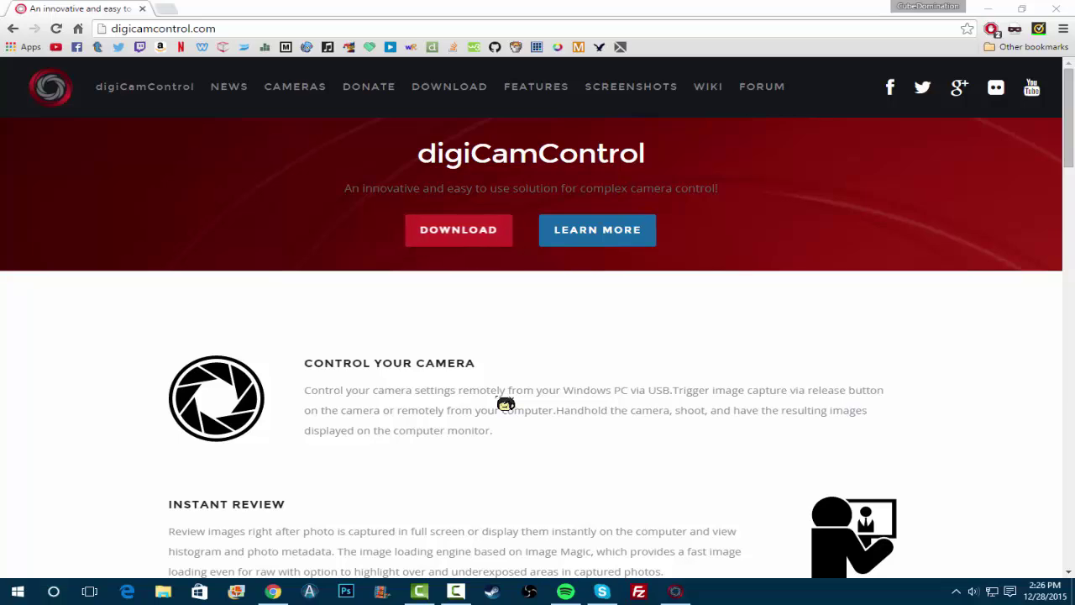
# Scroll through the digiCamControl homepage's feature descriptions
pyautogui.scroll(-2, 505, 404)
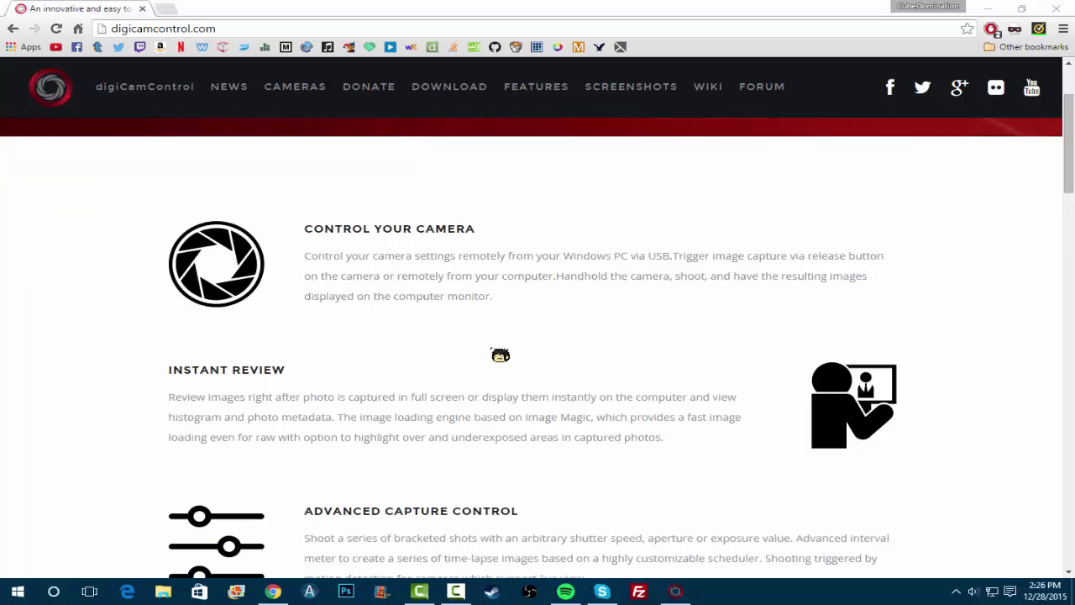
pyautogui.scroll(-2, 503, 348)
pyautogui.scroll(-1, 524, 315)
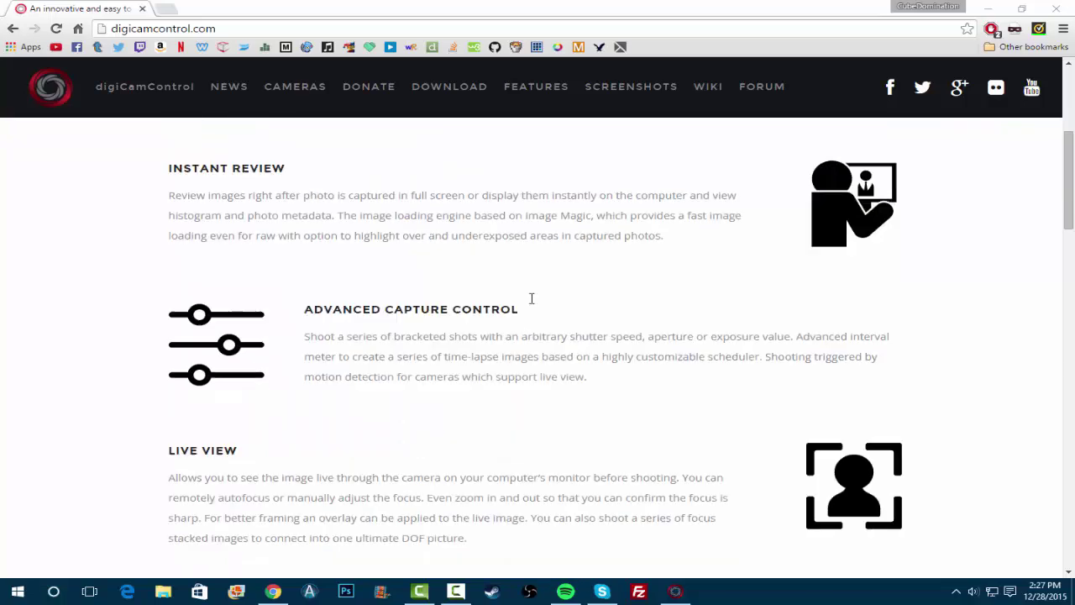
pyautogui.scroll(-1, 531, 299)
pyautogui.scroll(-3, 531, 298)
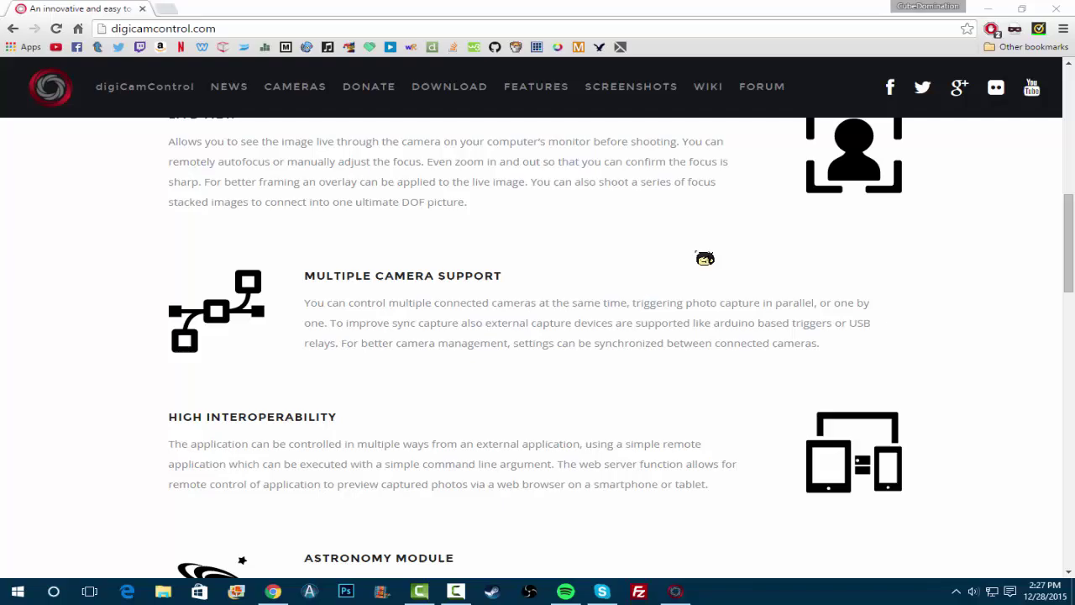
# Switch to digiCamControl, close its Welcome window, and check the Connected cameras list
pyautogui.click(987, 9)
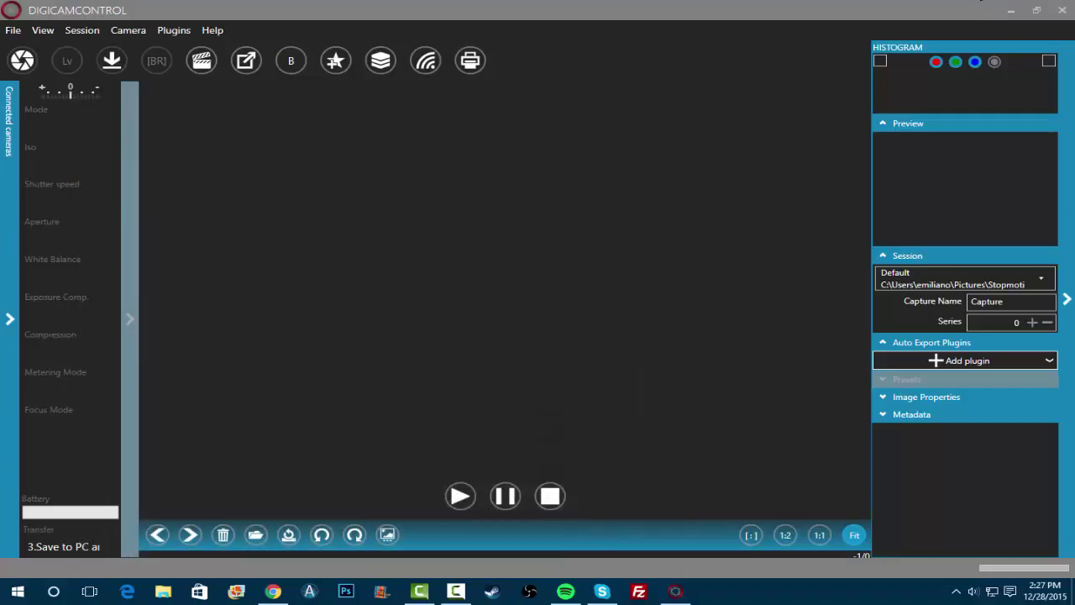
pyautogui.moveTo(154, 42); pyautogui.dragTo(437, 254)
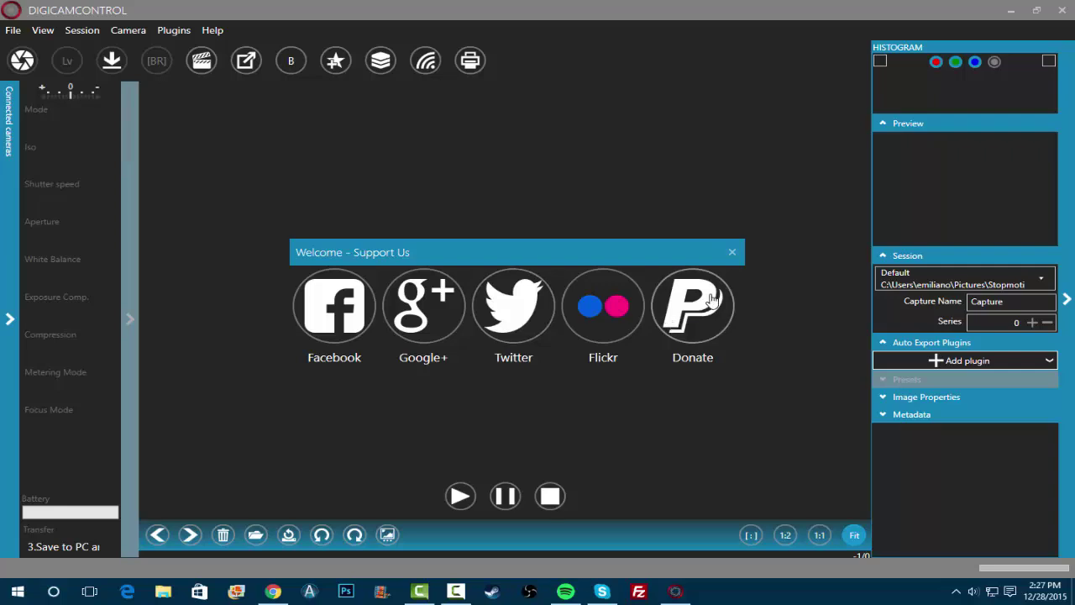
pyautogui.click(731, 252)
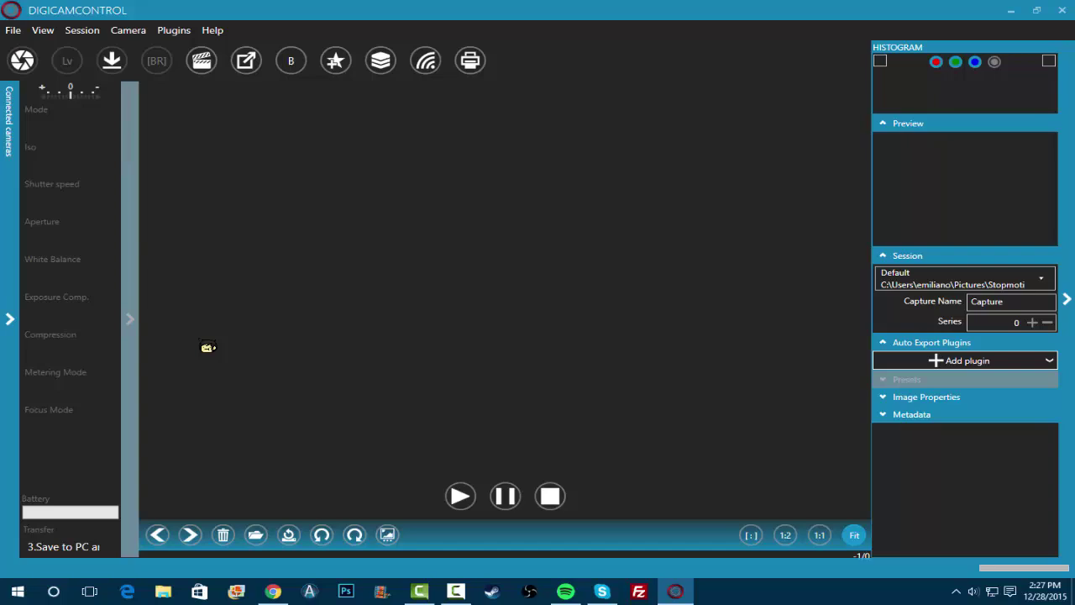
pyautogui.click(11, 323)
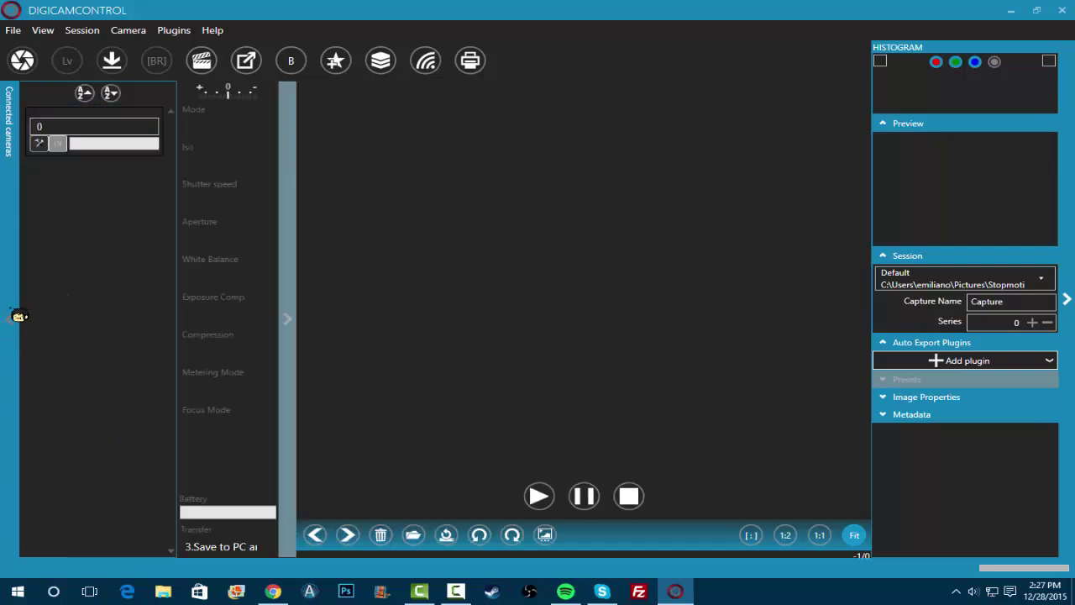
pyautogui.click(13, 319)
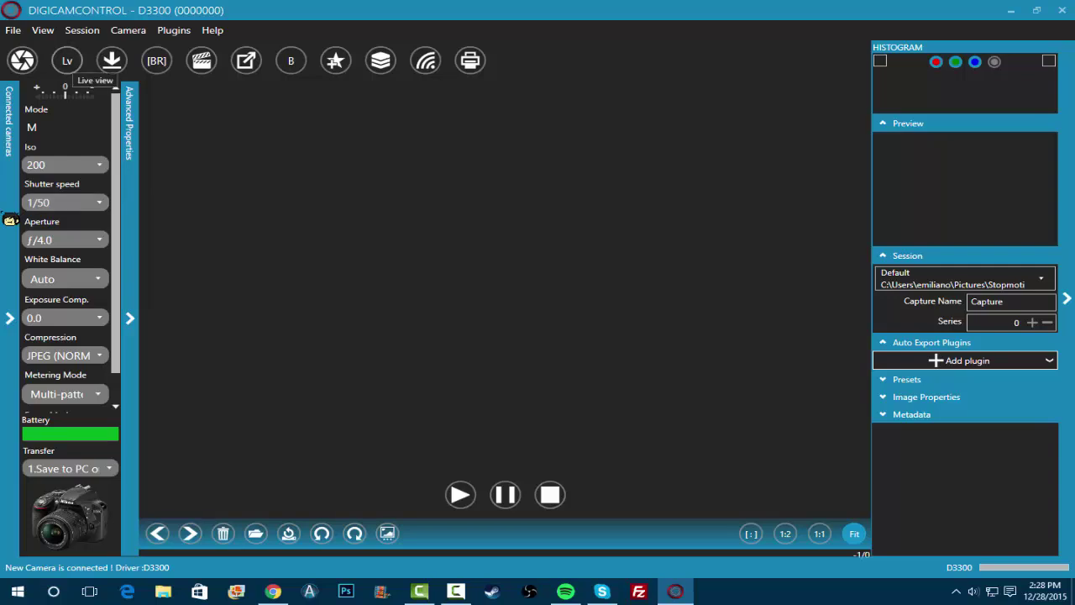
# Start the D3300 live view and maximize it to fill the screen
pyautogui.click(67, 60)
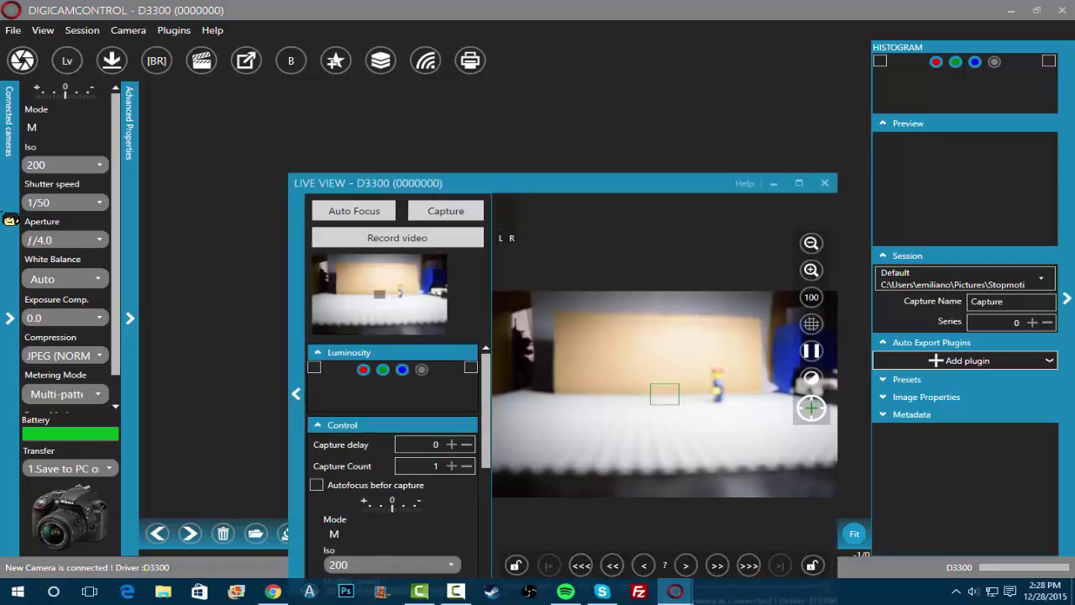
pyautogui.click(798, 183)
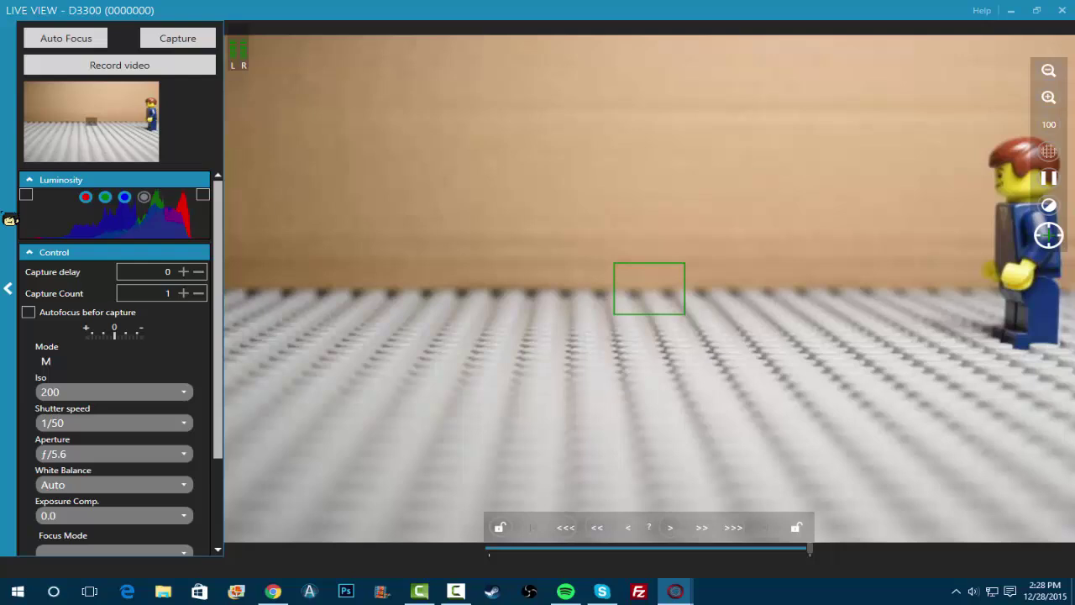
# Collapse Luminosity and Control, then activate Overlay with 'Use last captured' ticked
pyautogui.click(29, 179)
pyautogui.click(30, 201)
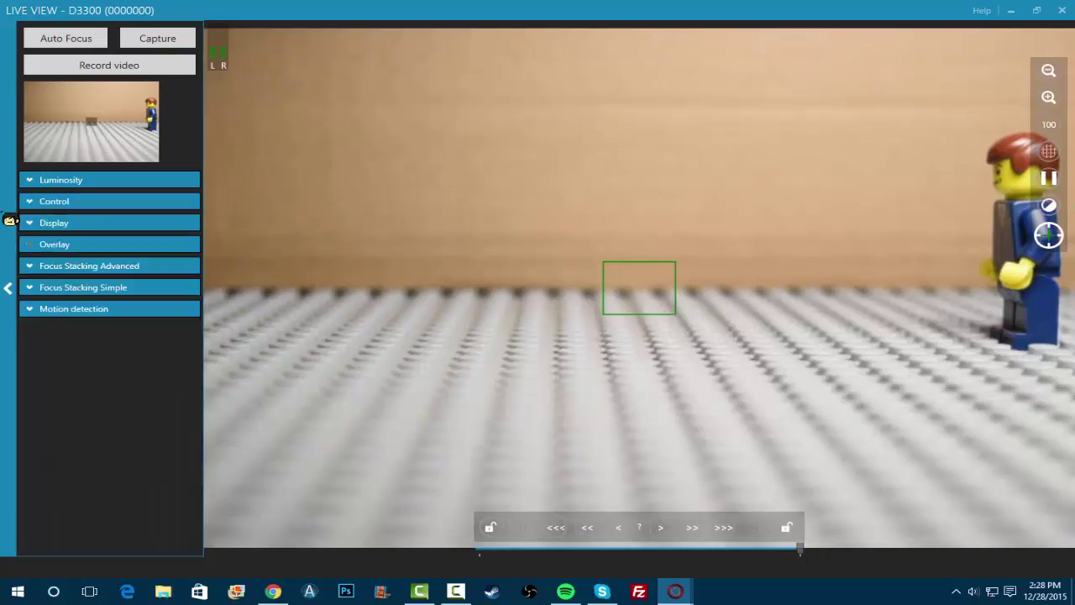
pyautogui.click(30, 243)
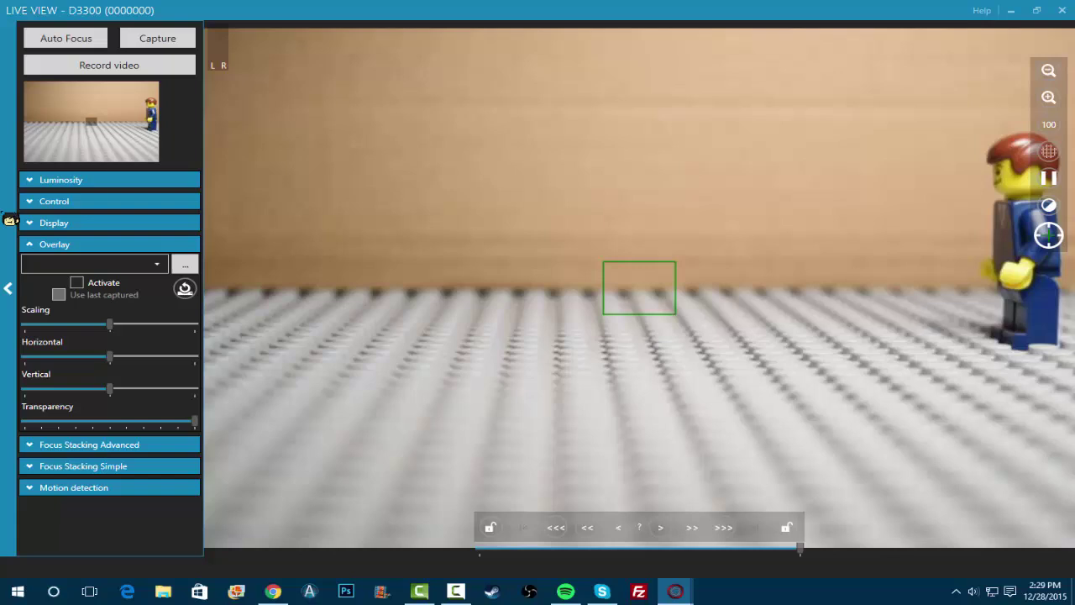
pyautogui.click(76, 282)
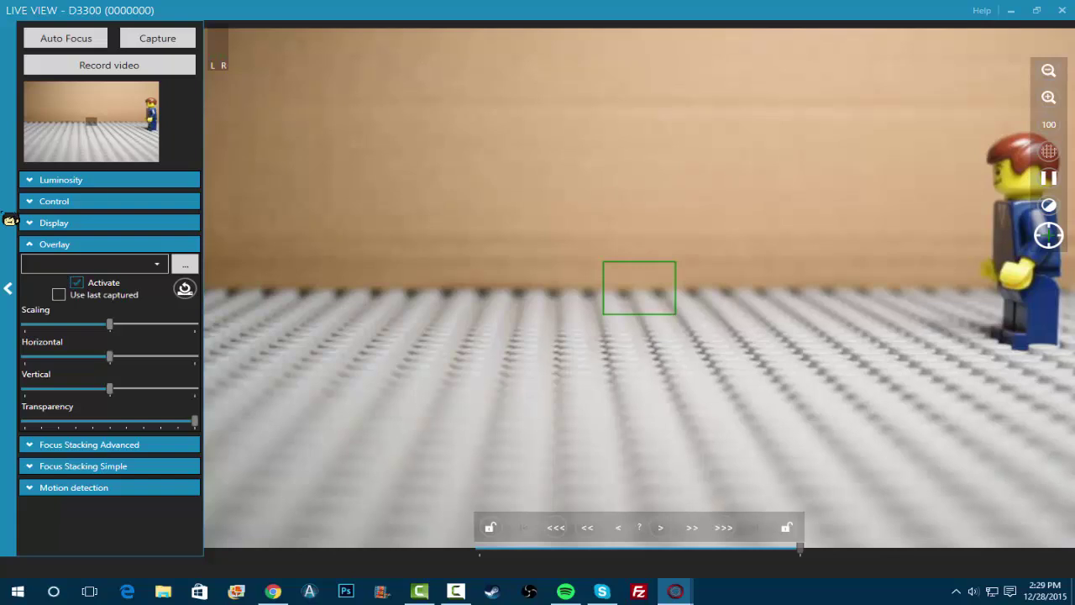
pyautogui.click(58, 294)
# Drag the Overlay Transparency slider left to a lower value
pyautogui.moveTo(195, 420); pyautogui.dragTo(73, 420)
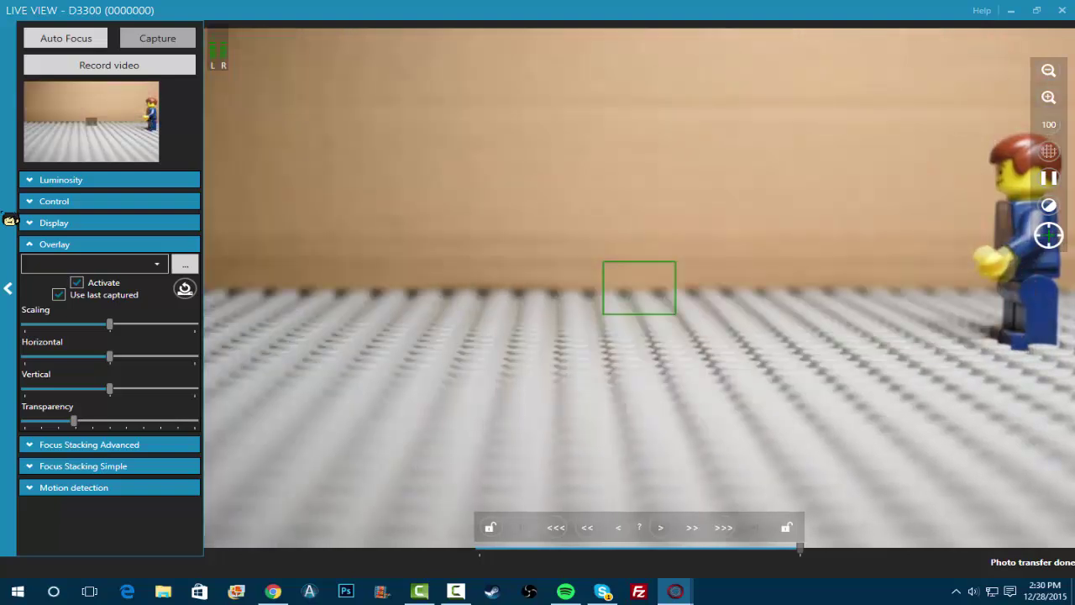
# Capture three stop-motion frames, moving the LEGO figure between shots
pyautogui.click(158, 38)
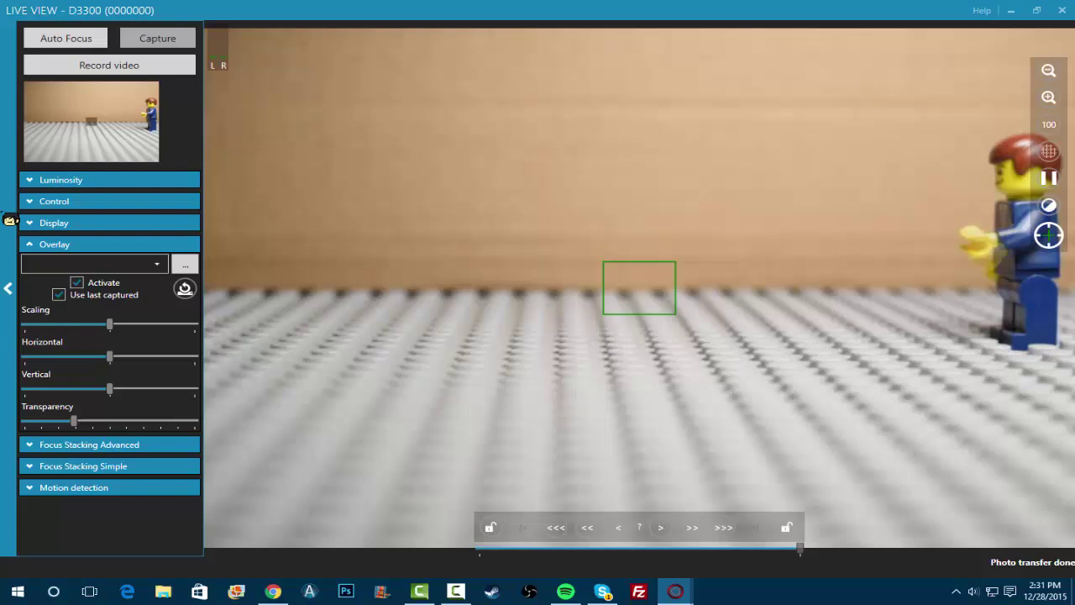
pyautogui.press('space')
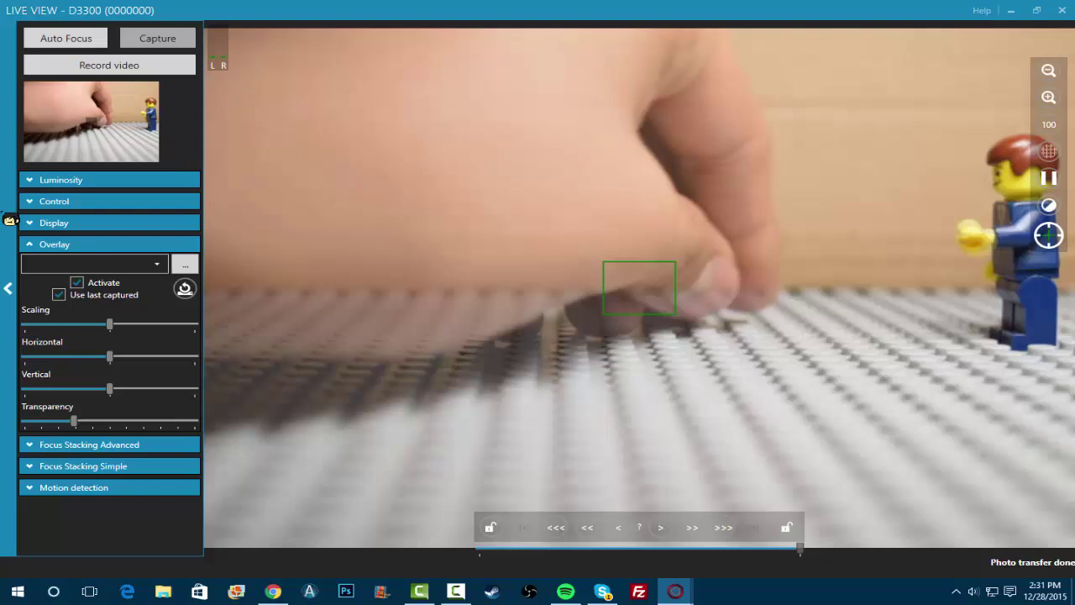
pyautogui.press('space')
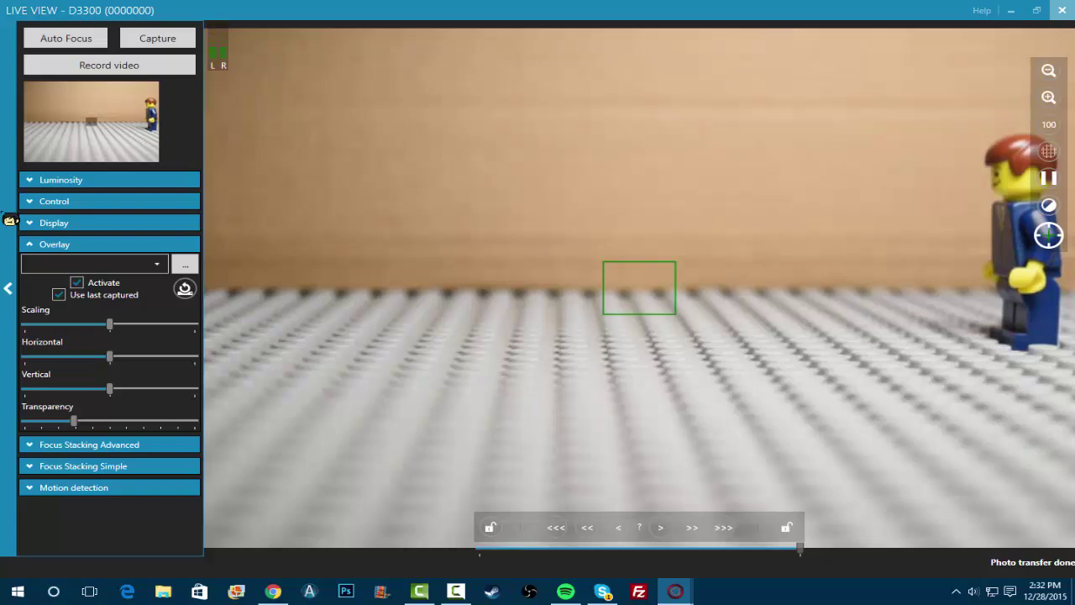
# Close live view and set the session's save folder to Pictures\Stopmotion
pyautogui.click(1061, 10)
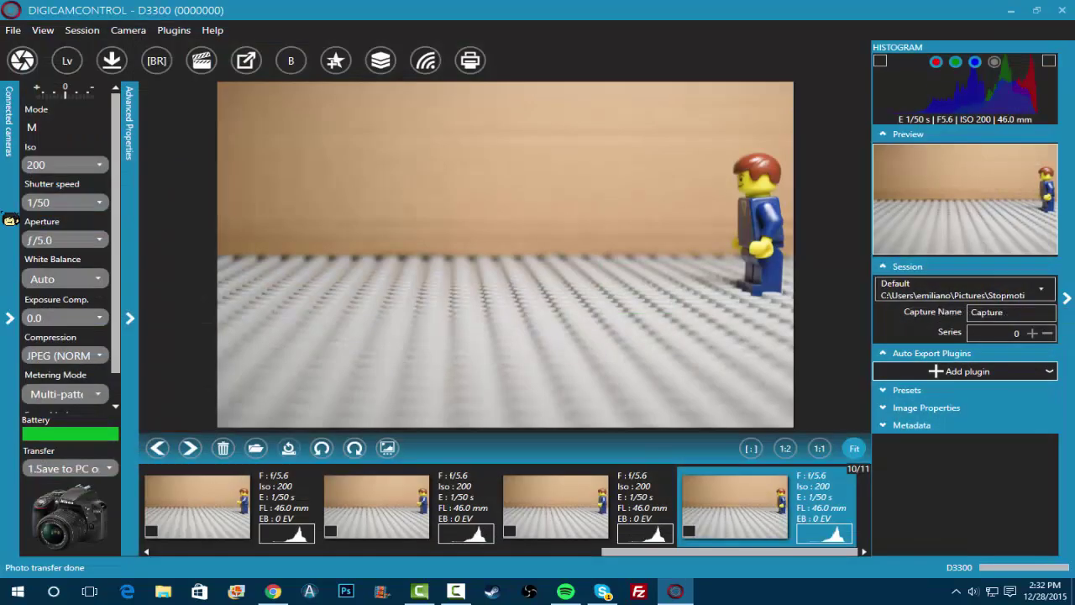
pyautogui.click(82, 30)
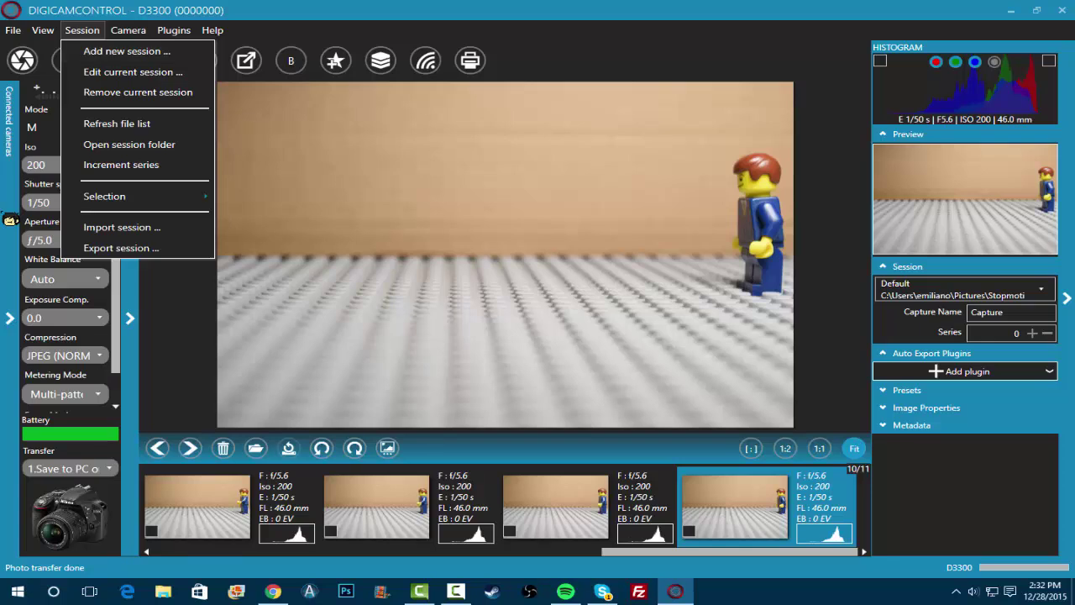
pyautogui.press('Escape')
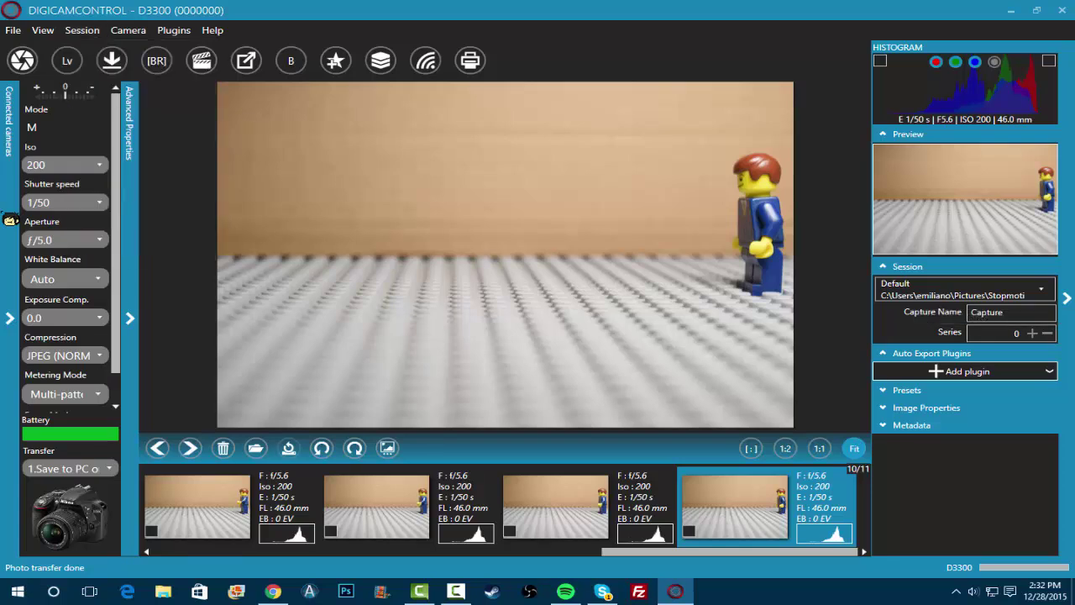
pyautogui.click(81, 30)
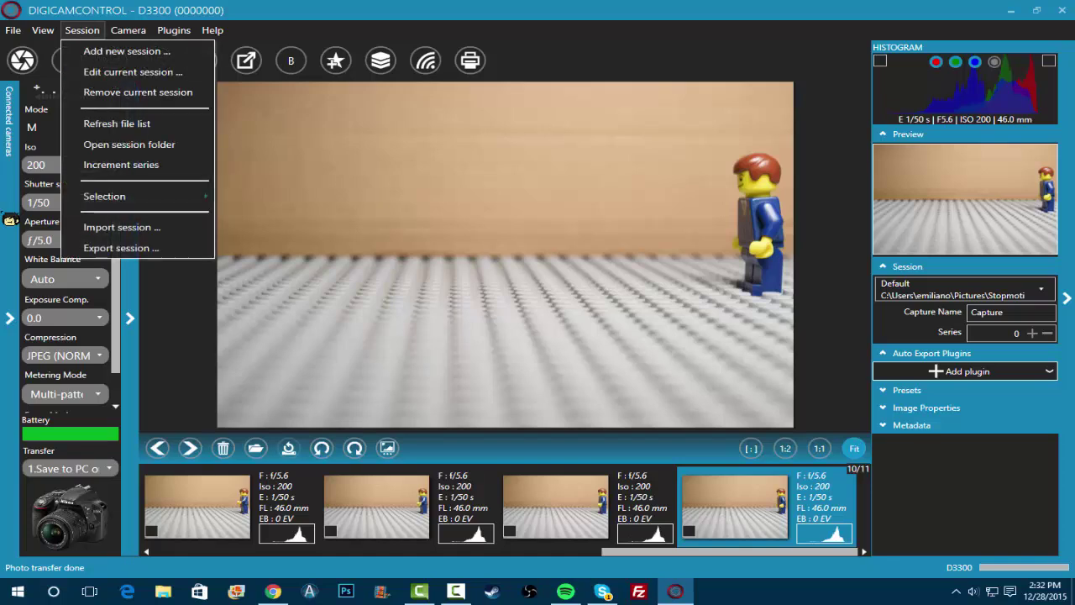
pyautogui.click(133, 72)
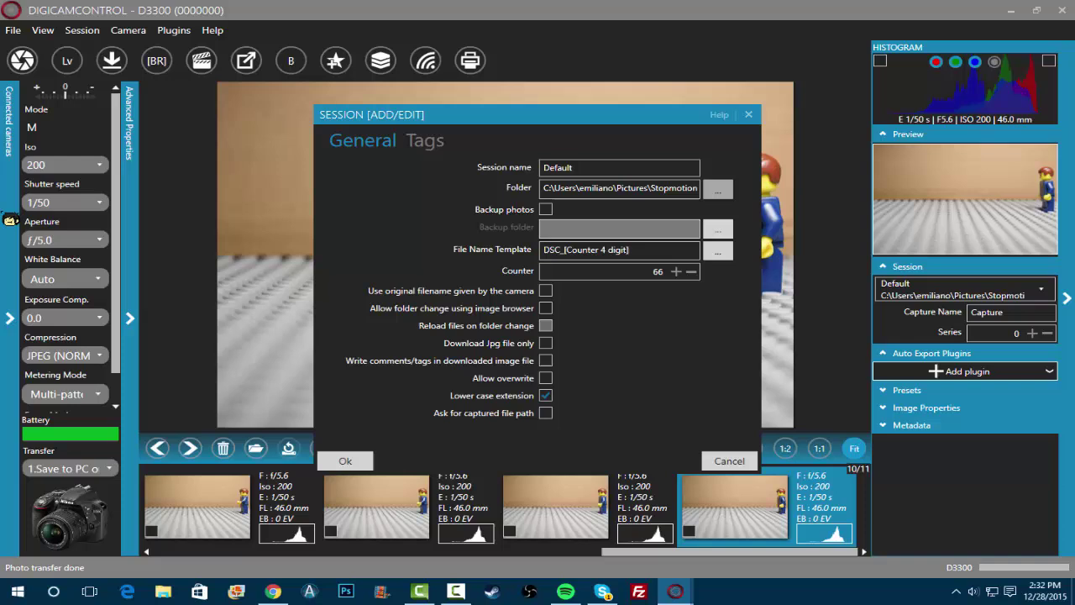
pyautogui.click(717, 191)
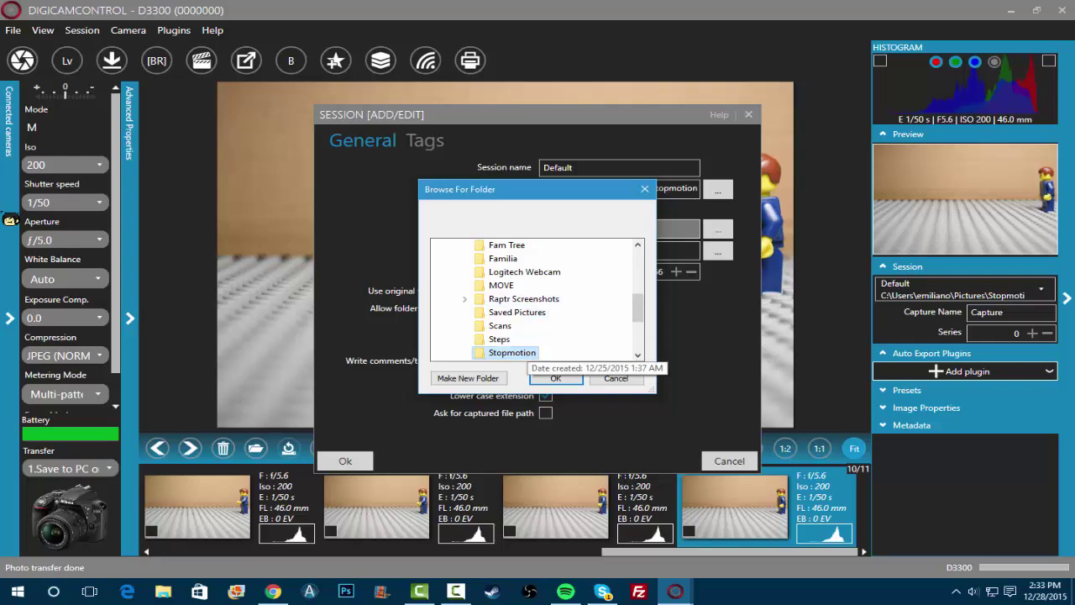
pyautogui.scroll(1, 495, 315)
pyautogui.scroll(2, 495, 316)
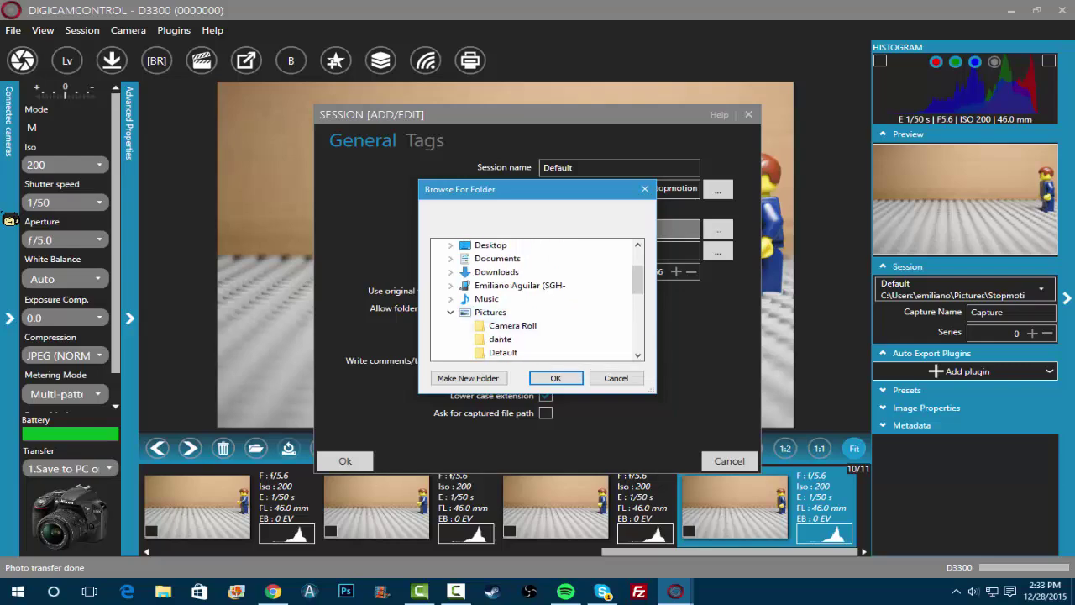
pyautogui.click(636, 377)
pyautogui.click(748, 114)
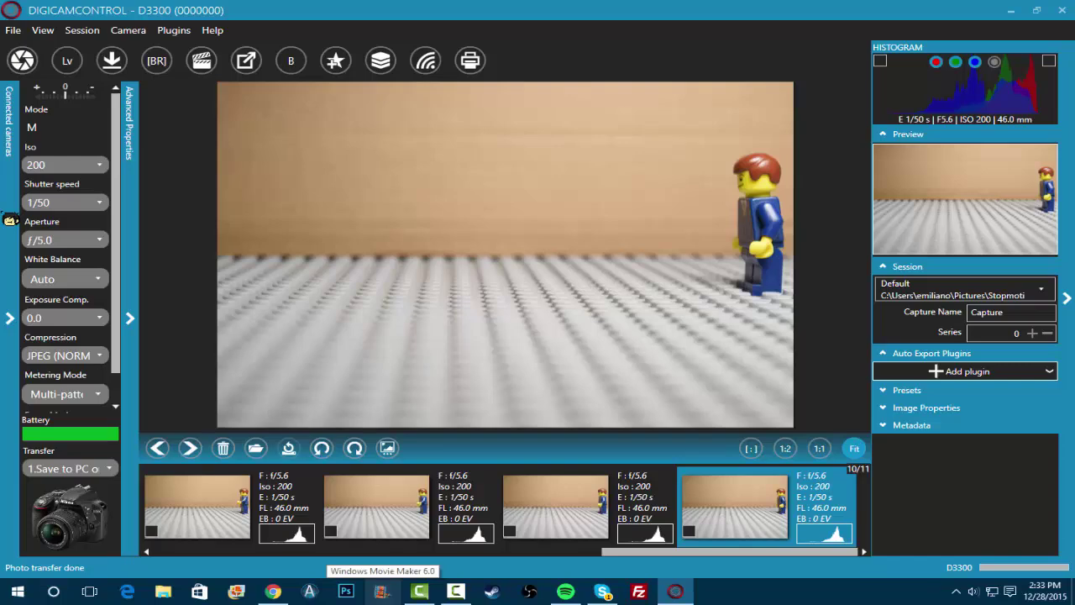
# Search the web for 'blainsville movie maker' in Chrome
pyautogui.click(273, 591)
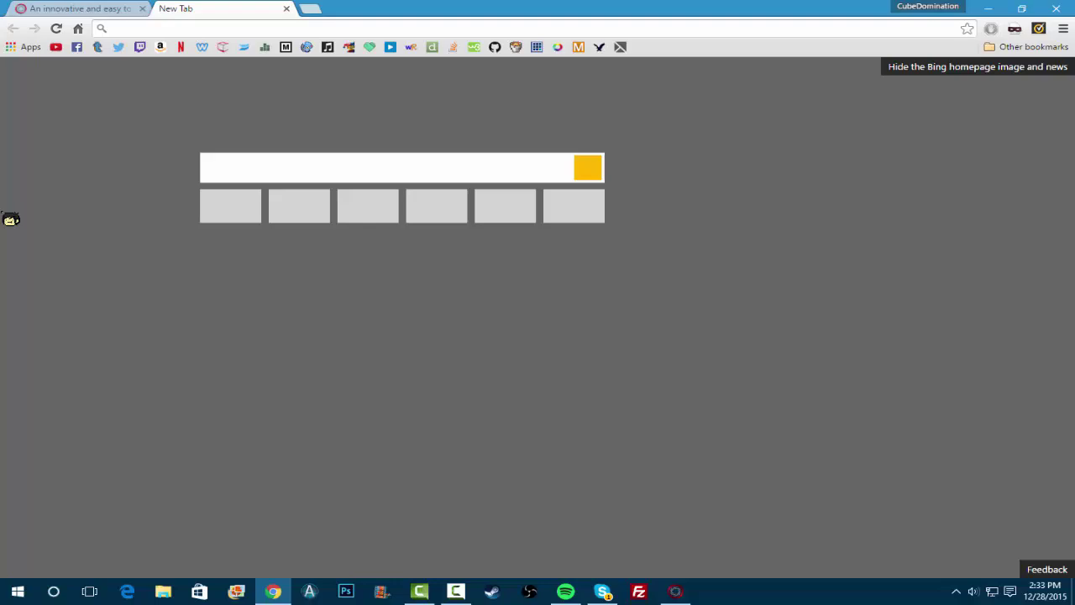
pyautogui.write('bla')
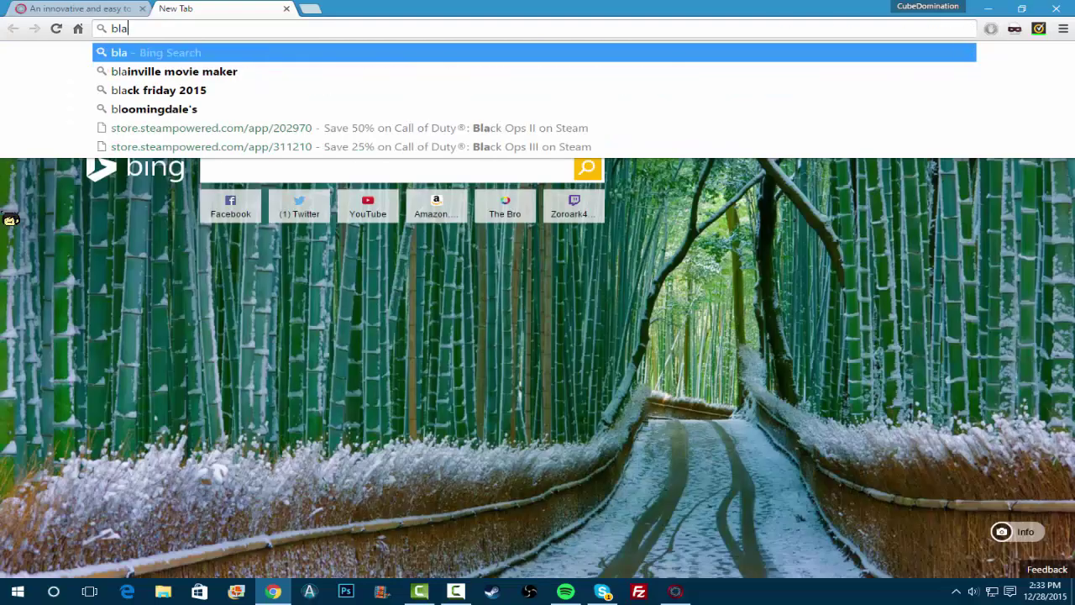
pyautogui.write('insvil')
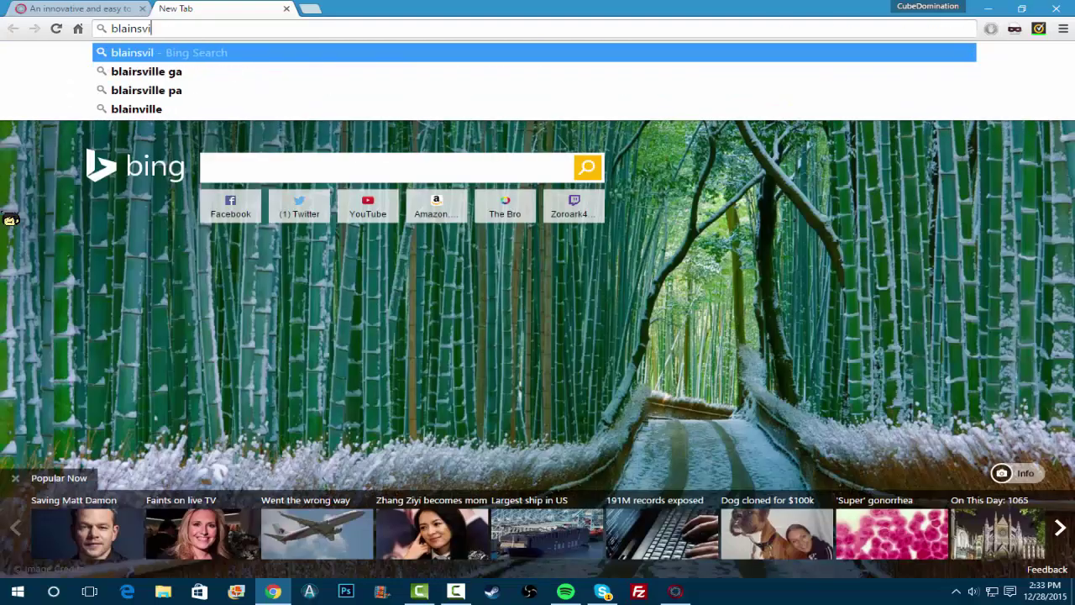
pyautogui.write('le mo')
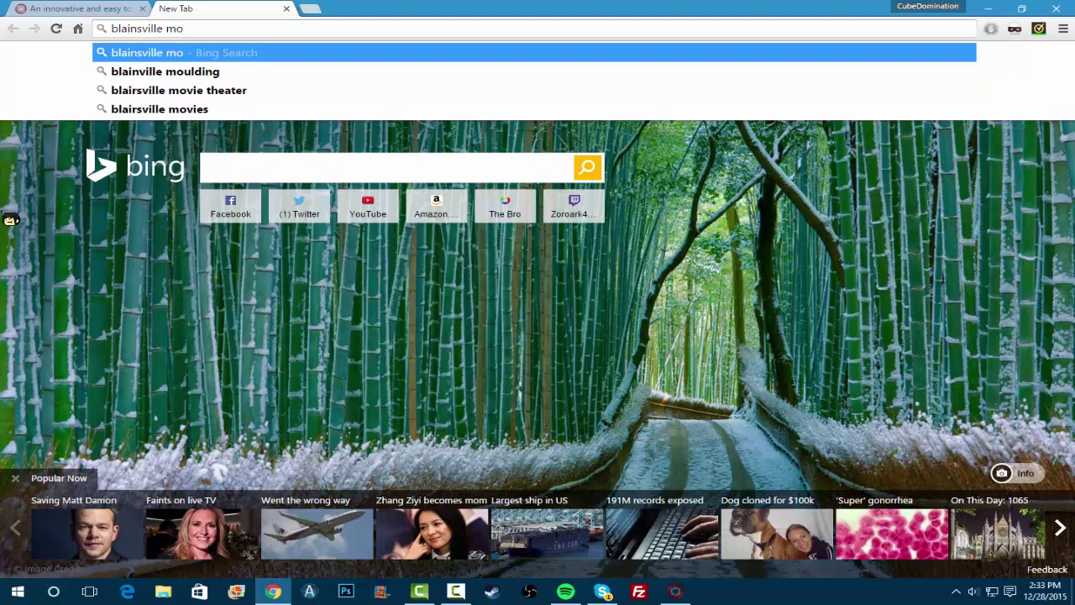
pyautogui.write('vie maker')
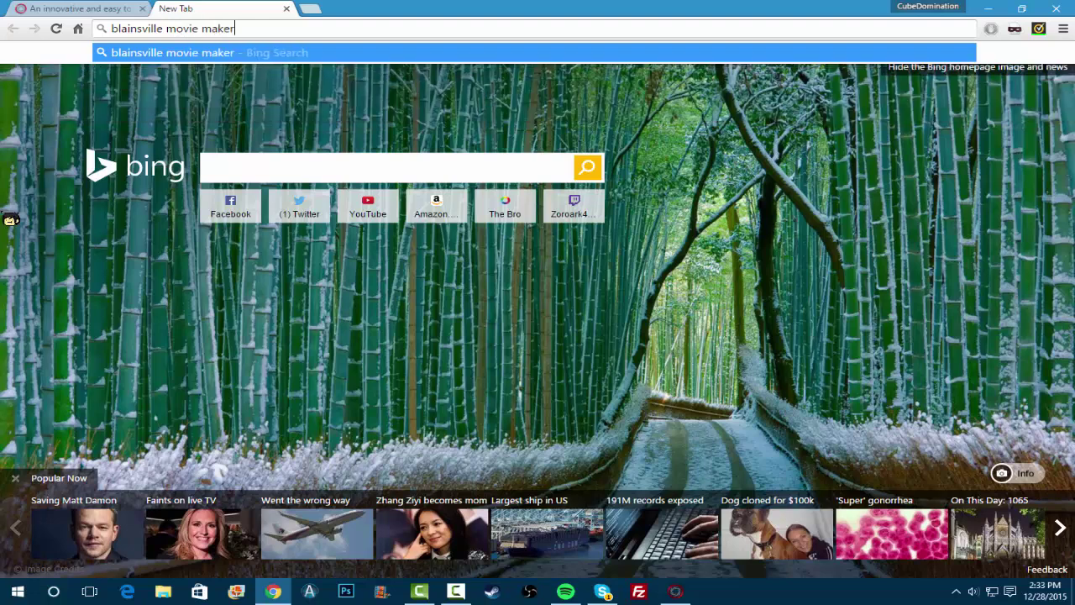
pyautogui.press('Return')
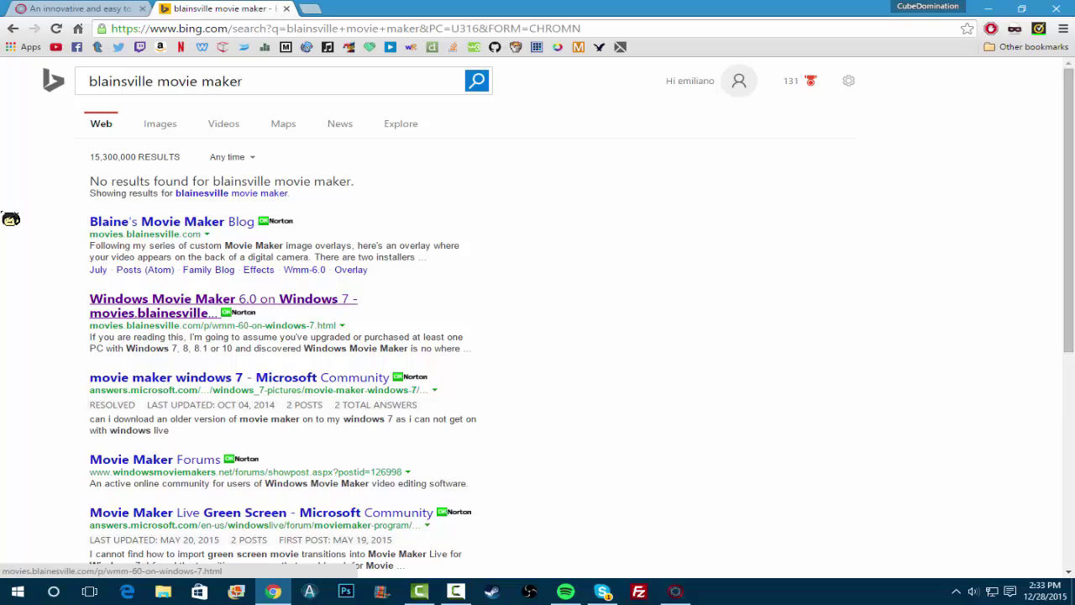
# Open the 'Windows Movie Maker 6.0 on Windows 7' result and scroll to its installer links
pyautogui.click(151, 300)
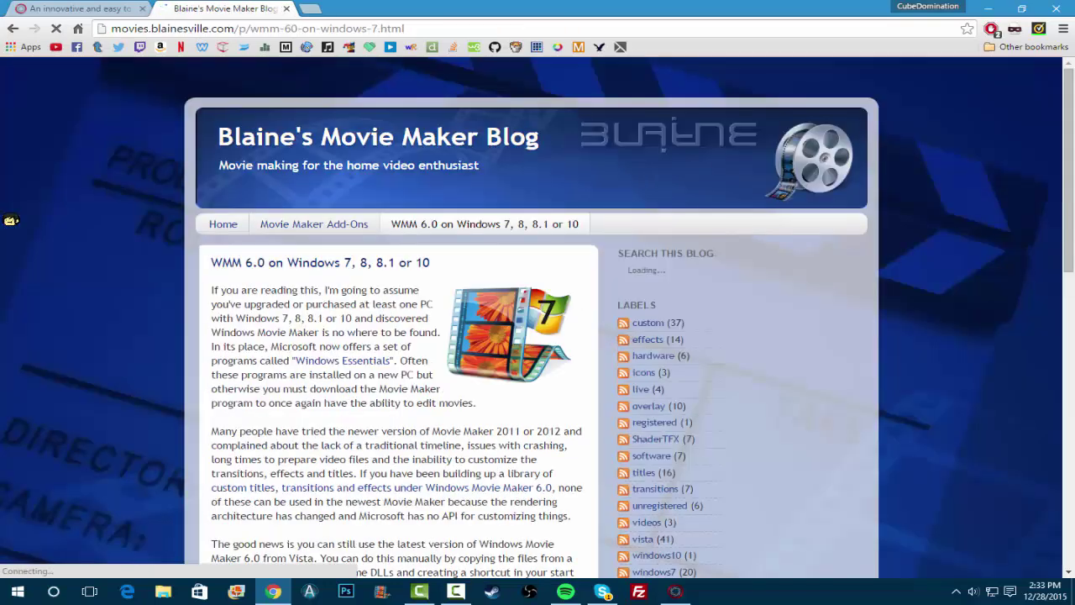
pyautogui.scroll(-5, 273, 394)
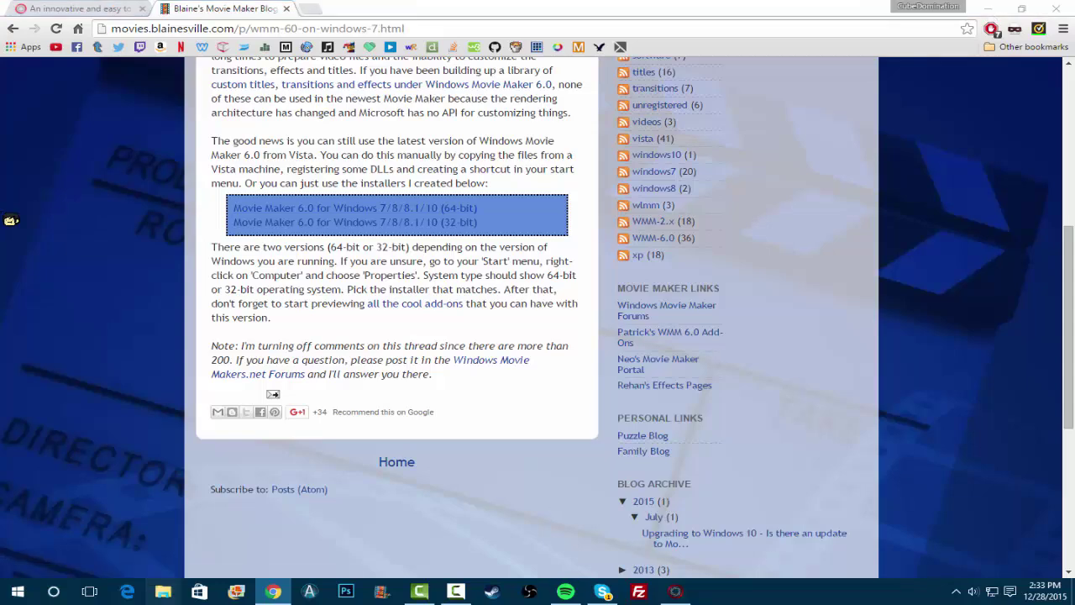
pyautogui.click(163, 592)
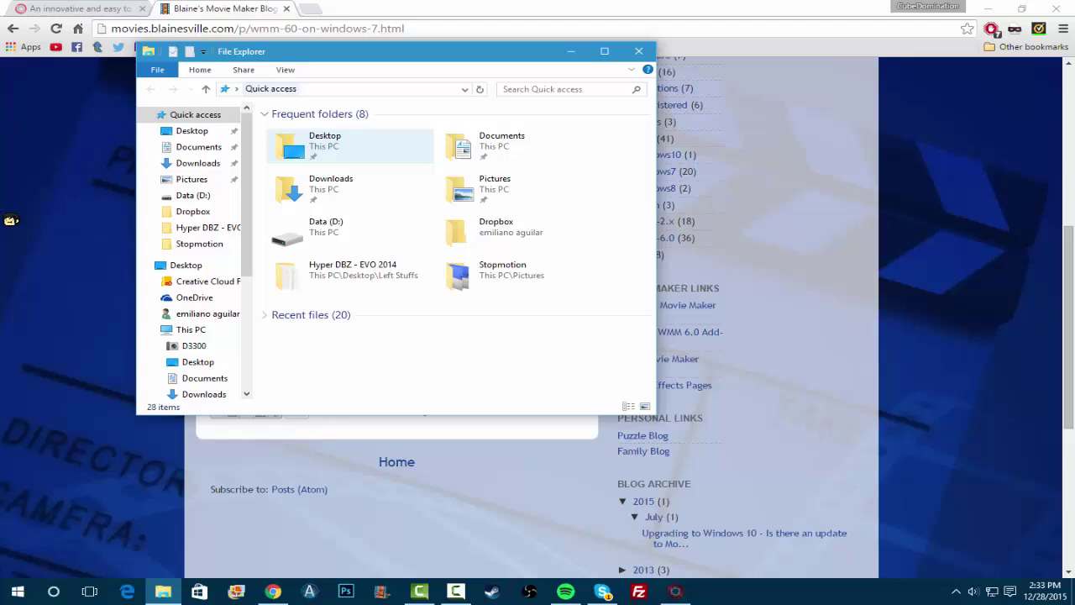
pyautogui.rightClick(195, 332)
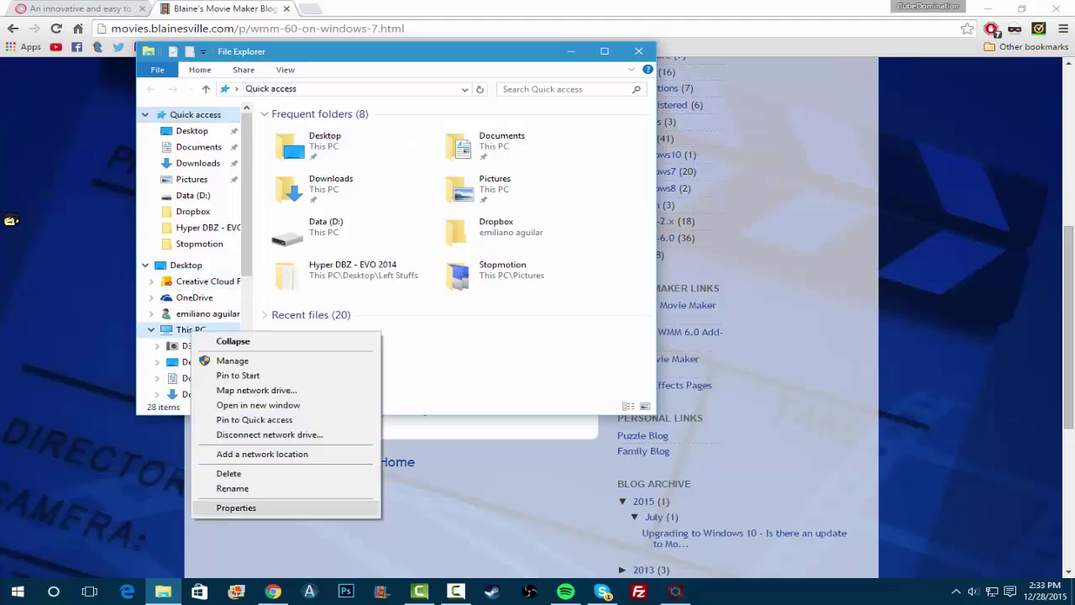
pyautogui.click(236, 507)
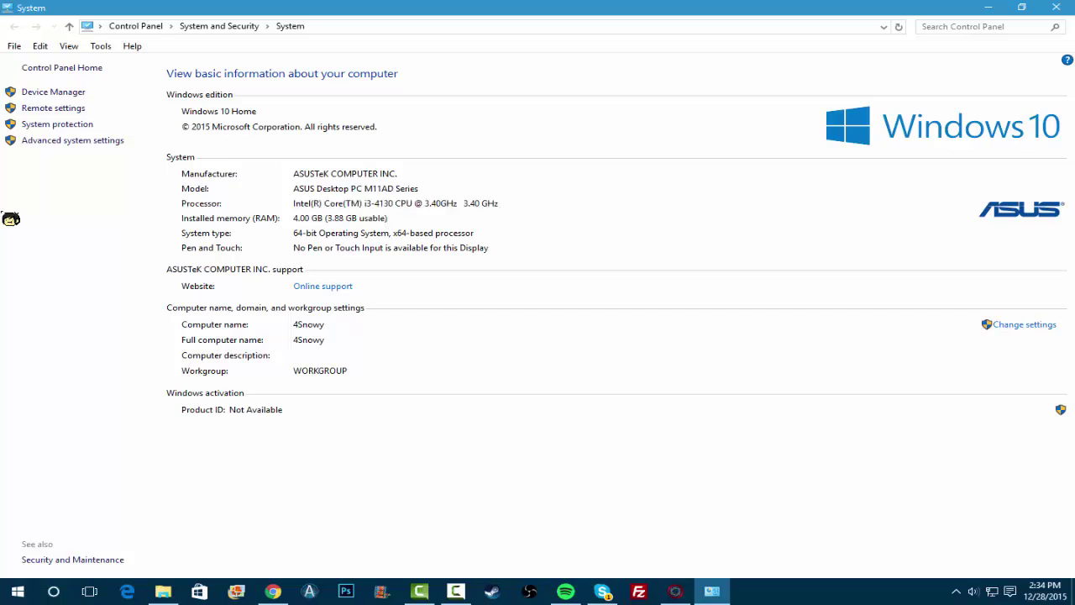
pyautogui.click(1056, 7)
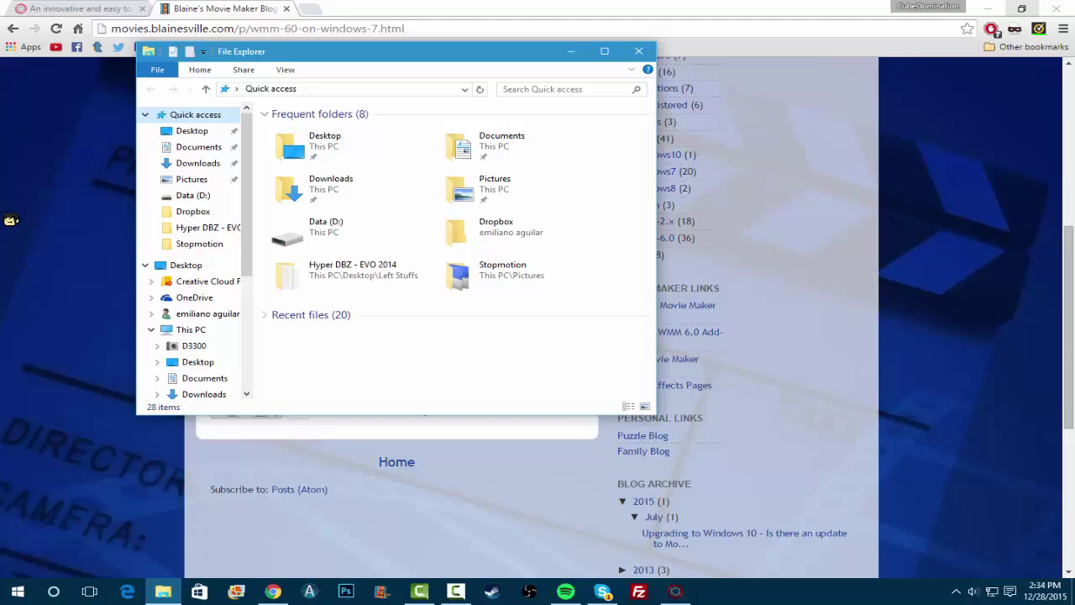
pyautogui.click(645, 44)
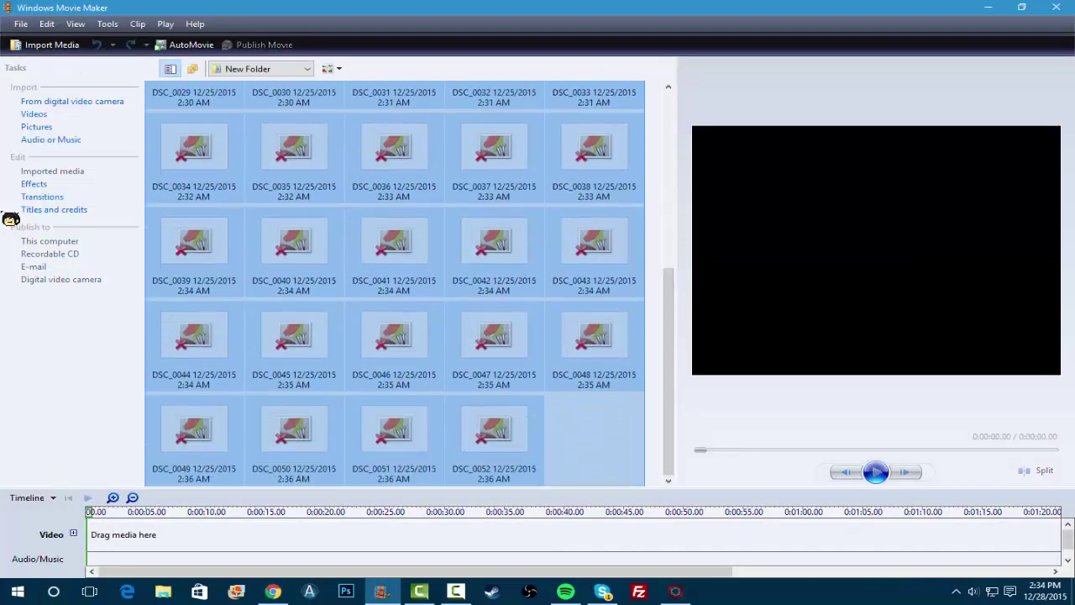
# Delete the old clips and import DSC_0056–DSC_0066 from Pictures\Stopmotion
pyautogui.press('Delete')
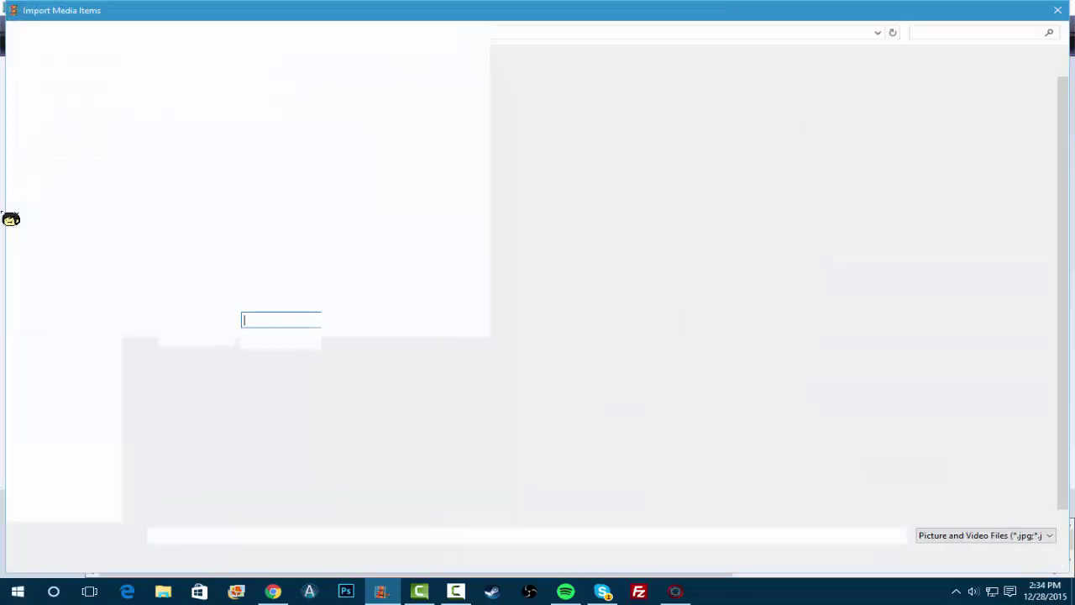
pyautogui.press('Escape')
pyautogui.press('Tab')
pyautogui.press('Return')
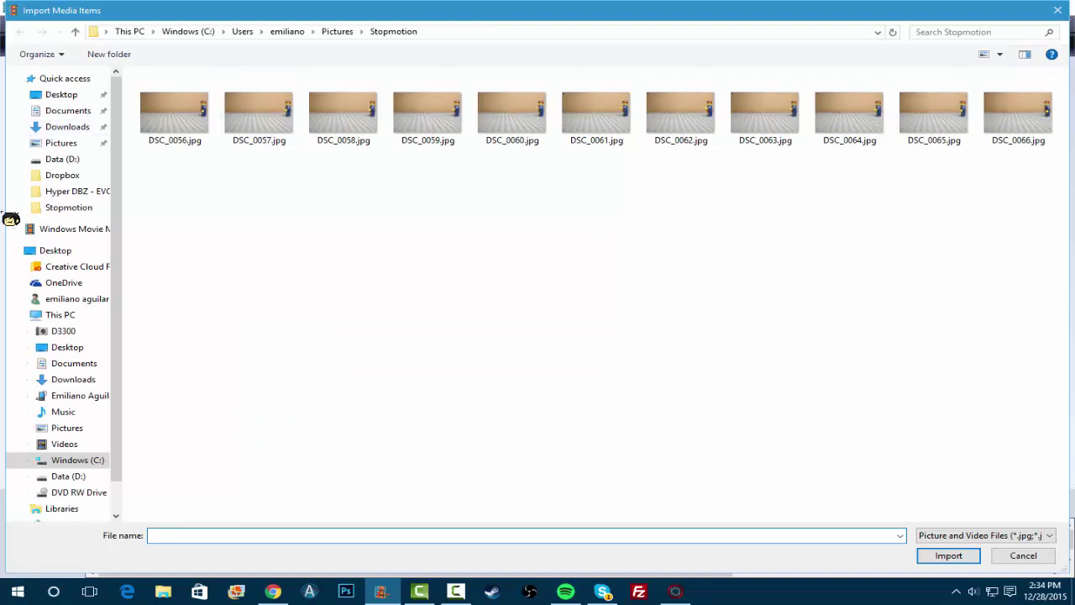
pyautogui.moveTo(183, 201); pyautogui.dragTo(1064, 72)
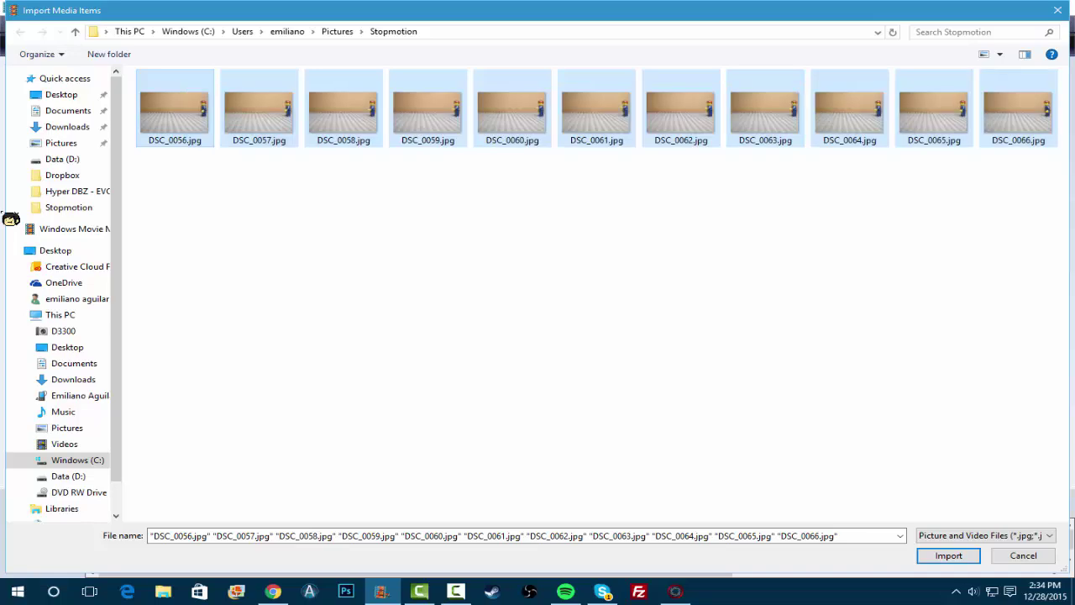
pyautogui.press('Return')
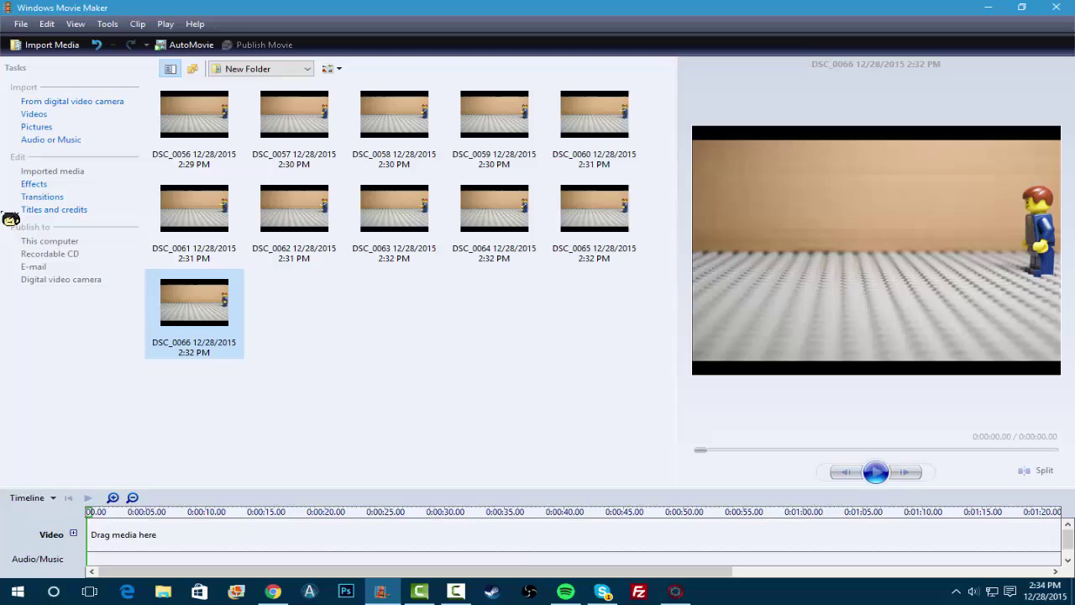
# In Tools > Options, set the default picture duration to 0.125 seconds on the Advanced tab
pyautogui.hotkey('alt', 'e')
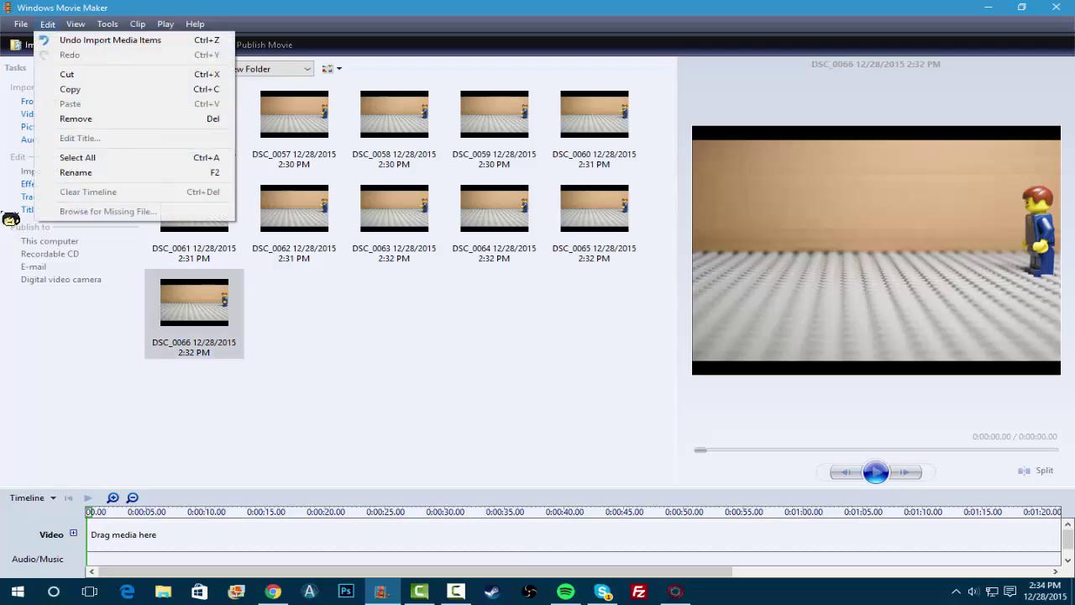
pyautogui.press('Down')
pyautogui.press('Down')
pyautogui.press('Down')
pyautogui.press('Down')
pyautogui.press('Right')
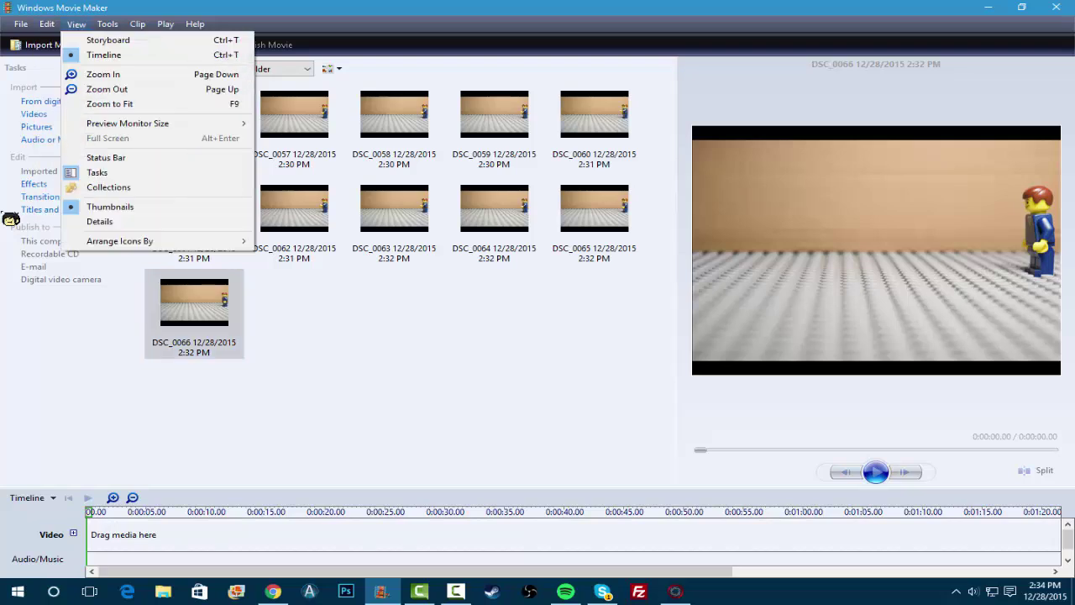
pyautogui.press('Right')
pyautogui.press('Right')
pyautogui.press('Left')
pyautogui.press('Left')
pyautogui.press('Right')
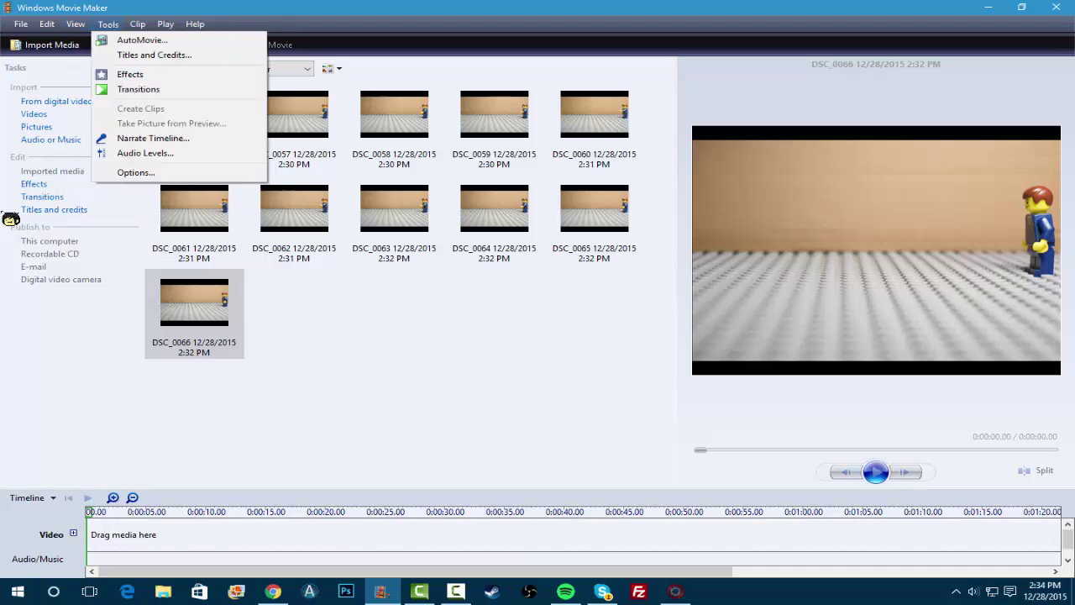
pyautogui.press('Down')
pyautogui.press('Down')
pyautogui.press('Down')
pyautogui.press('Down')
pyautogui.press('Down')
pyautogui.press('Down')
pyautogui.press('Return')
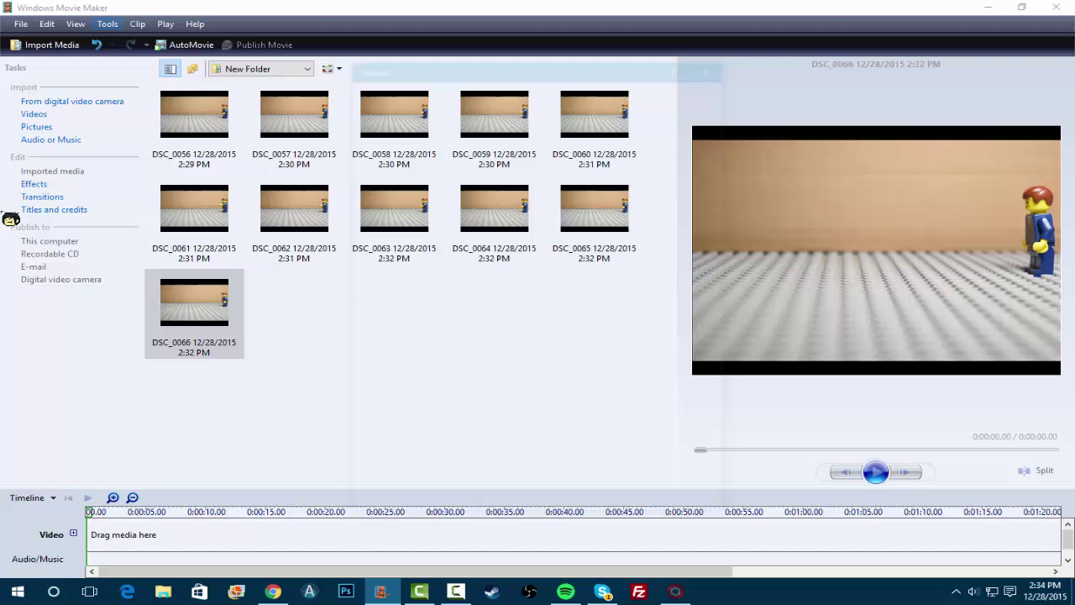
pyautogui.press('Home')
pyautogui.press('Right')
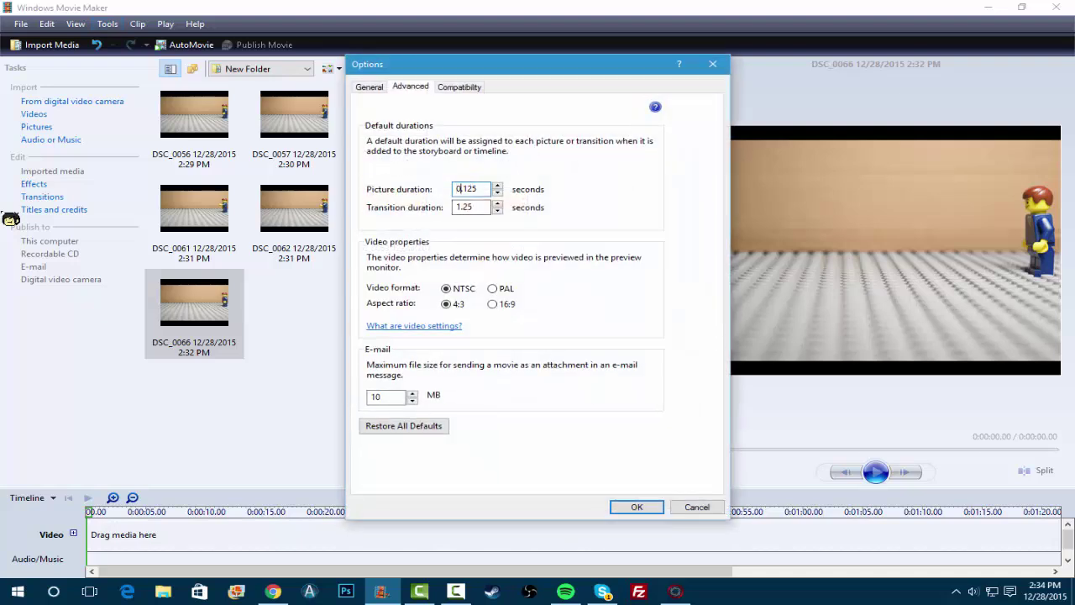
pyautogui.press('Return')
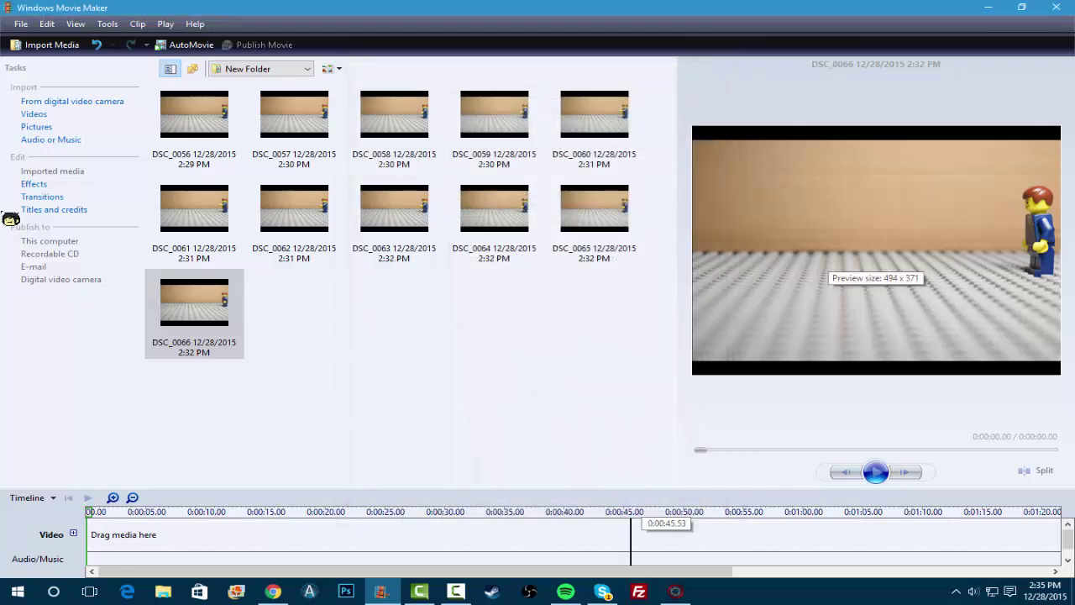
# Add all eleven imported photos to the timeline and zoom the timeline in
pyautogui.moveTo(622, 415); pyautogui.dragTo(150, 84)
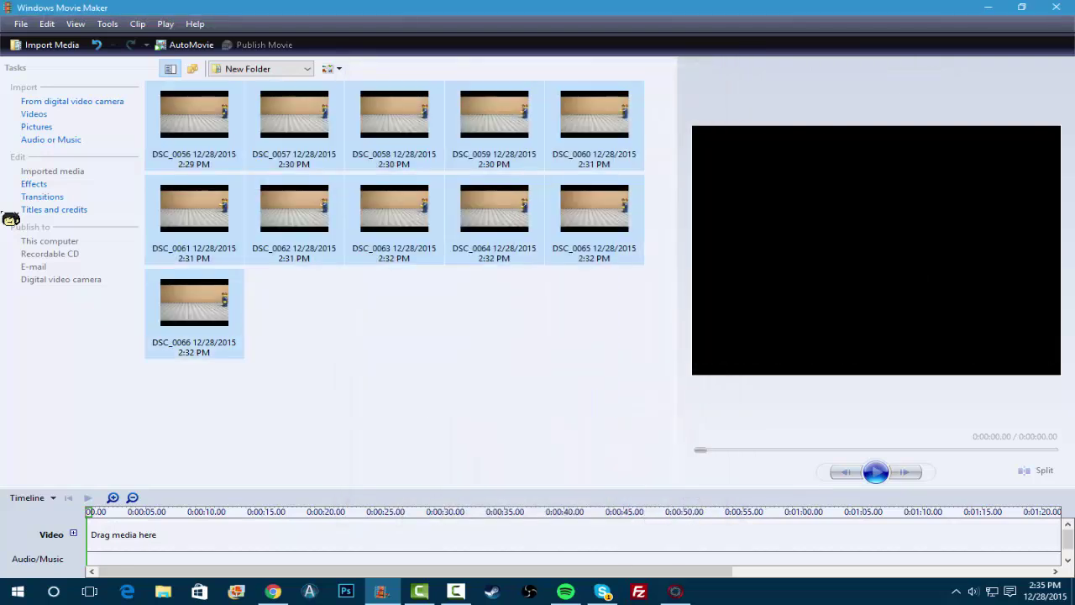
pyautogui.hotkey('ctrl', 'd')
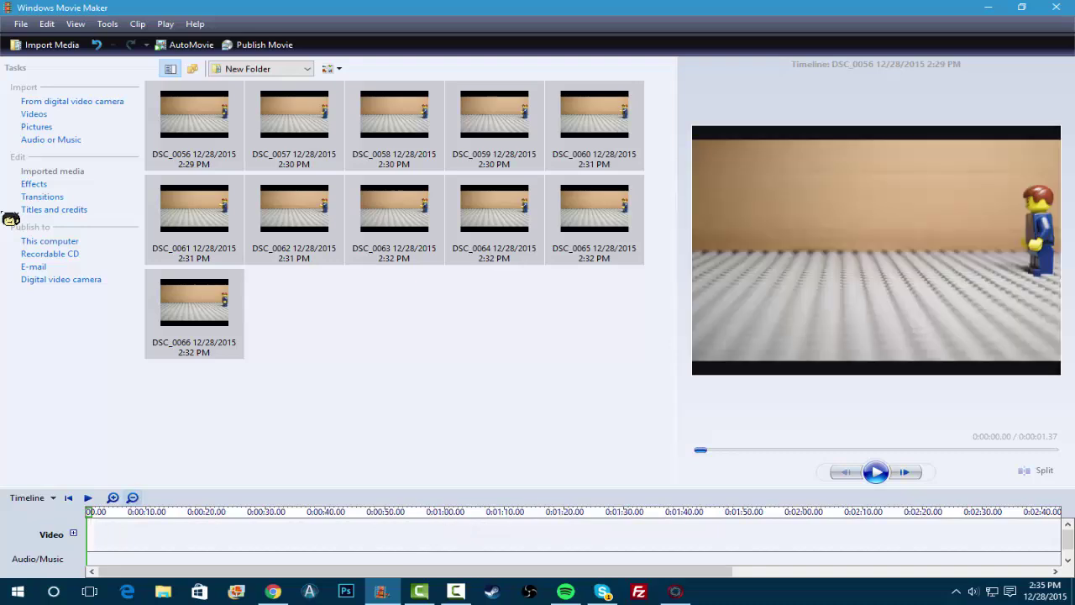
pyautogui.press('pagedown')
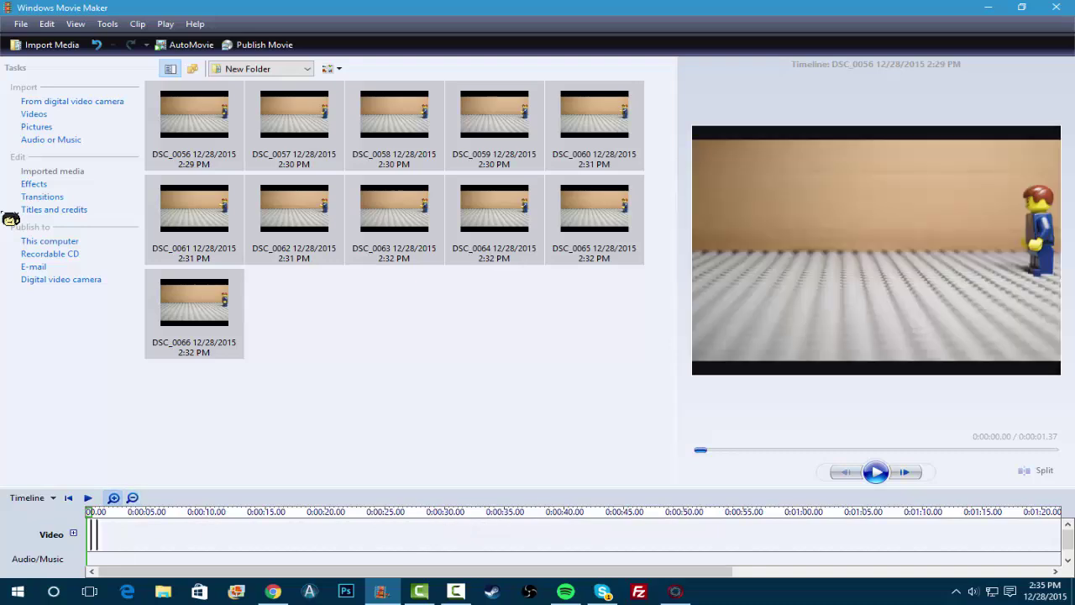
pyautogui.press('pagedown')
pyautogui.press('pagedown')
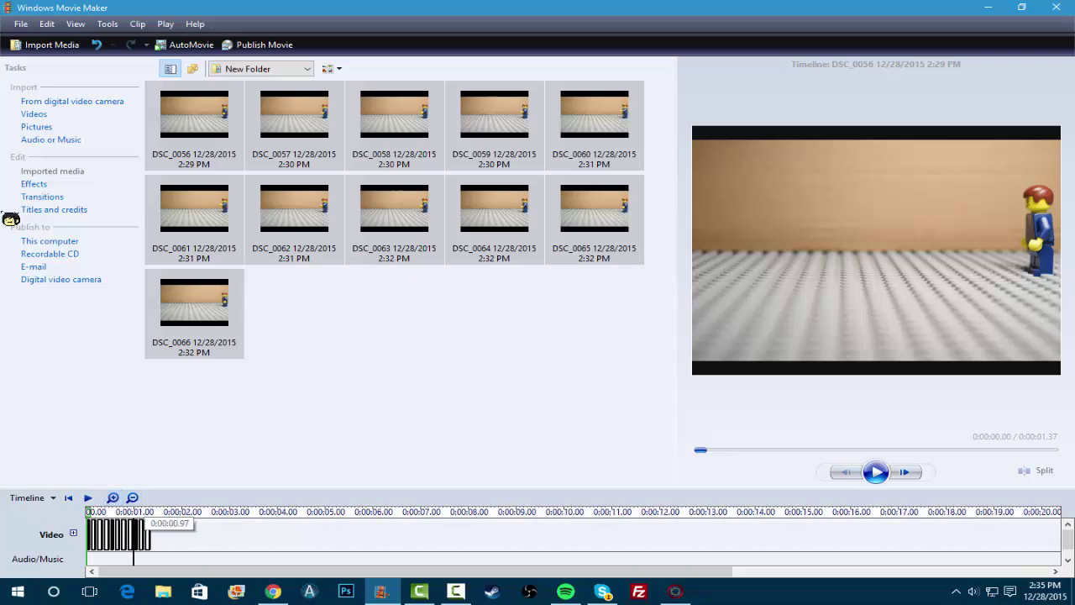
# Play and pause the sequence, then narrow the preview pane to widen the photo grid
pyautogui.press('space')
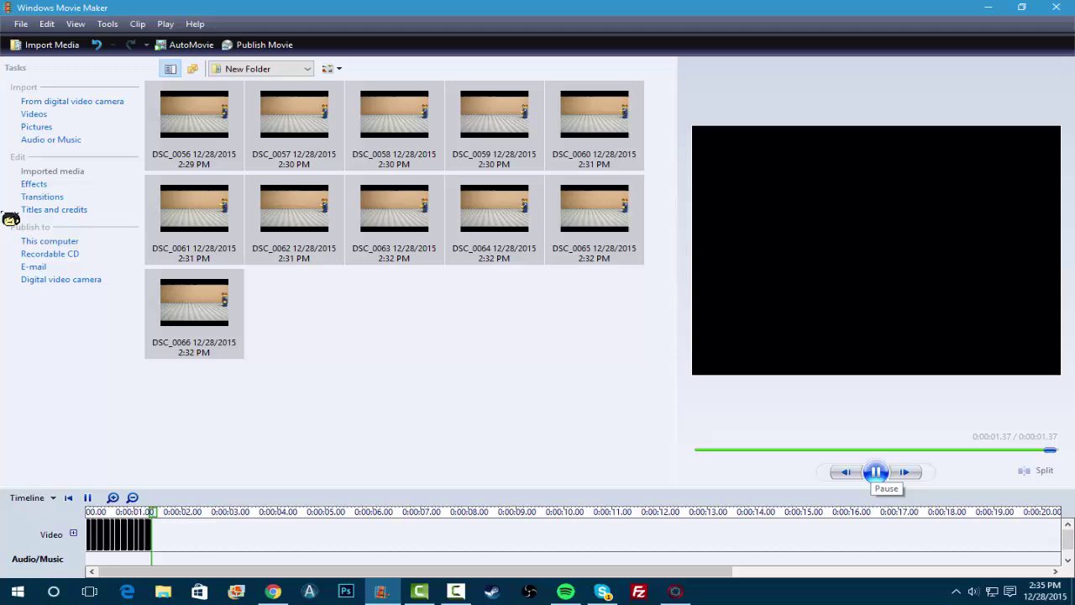
pyautogui.click(875, 472)
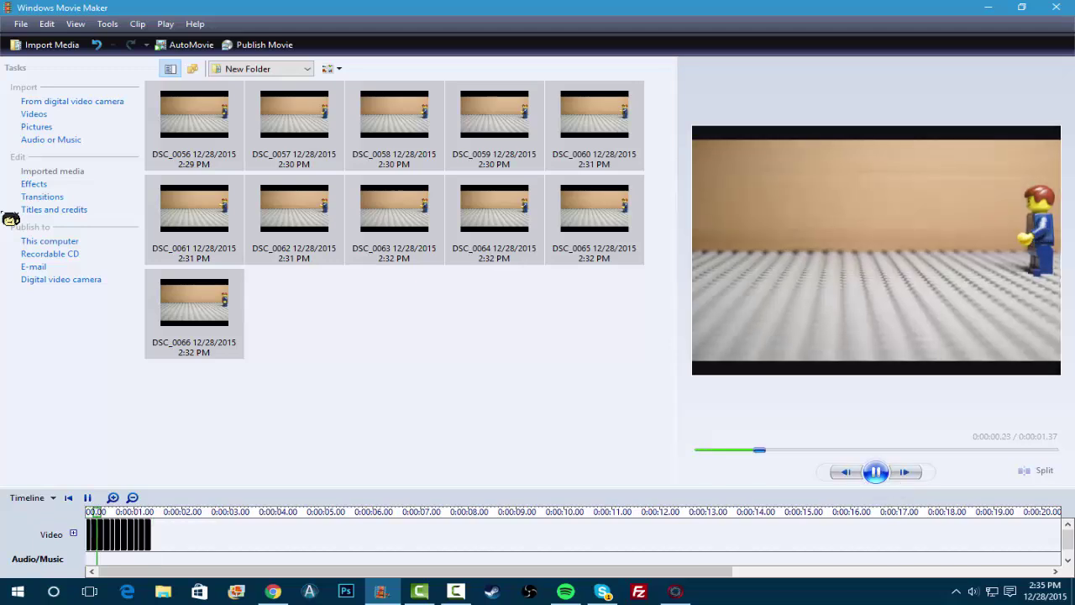
pyautogui.click(876, 472)
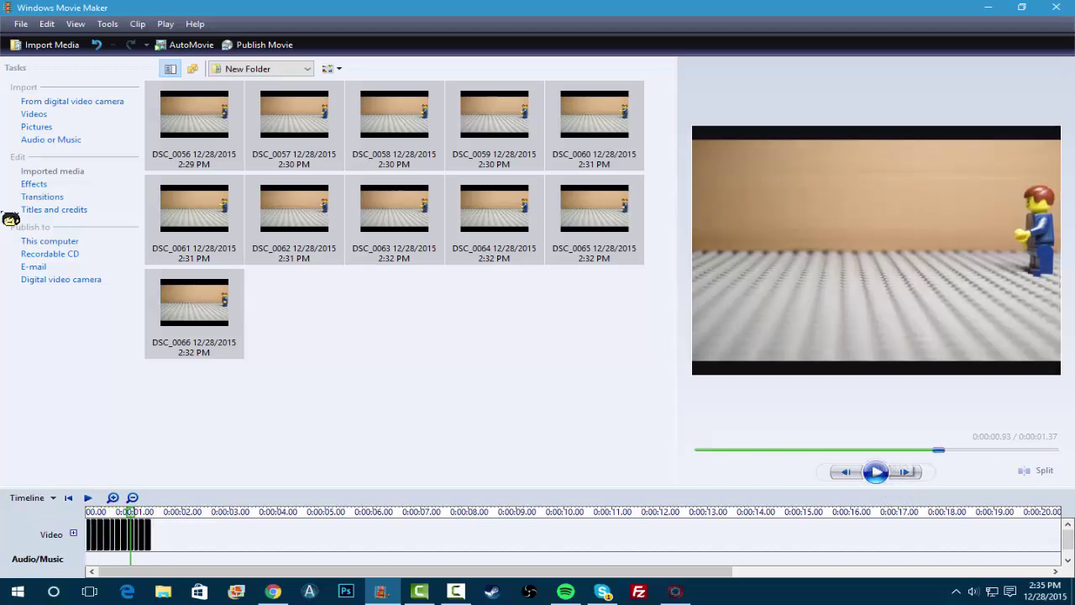
pyautogui.moveTo(677, 252); pyautogui.dragTo(759, 252)
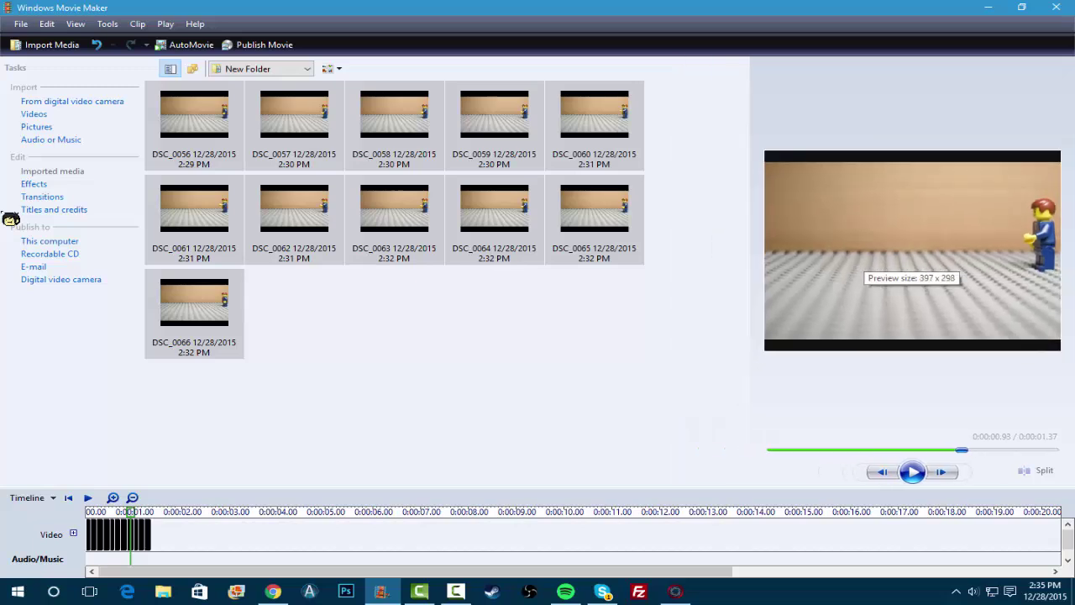
# Replay the sequence, step back a few frames, and rewind the preview to 0:00
pyautogui.click(916, 471)
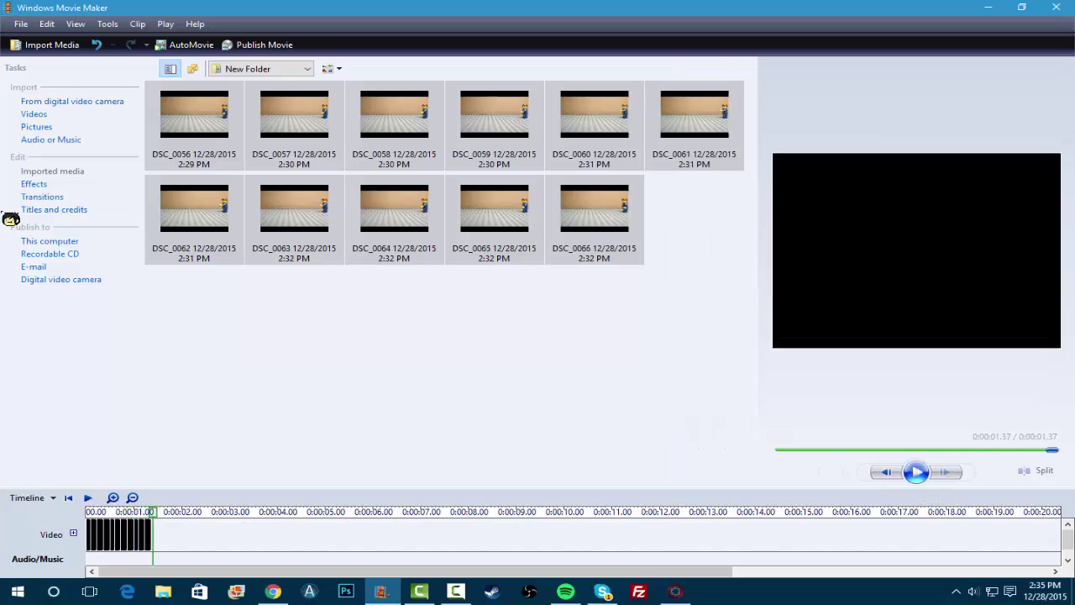
pyautogui.click(915, 471)
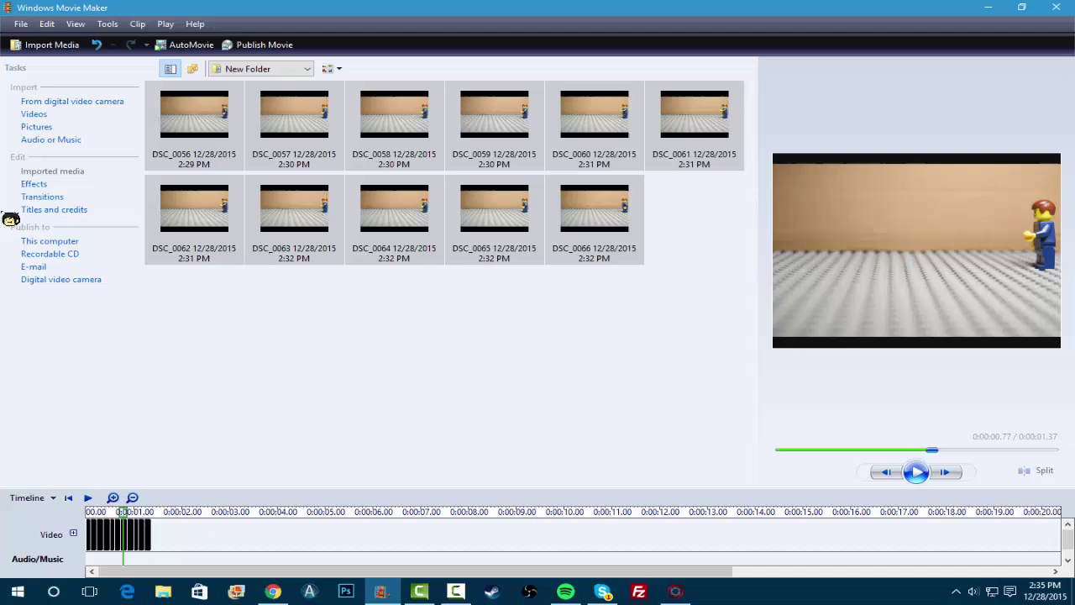
pyautogui.click(915, 471)
pyautogui.hotkey('ctrl', 'alt', 'Left')
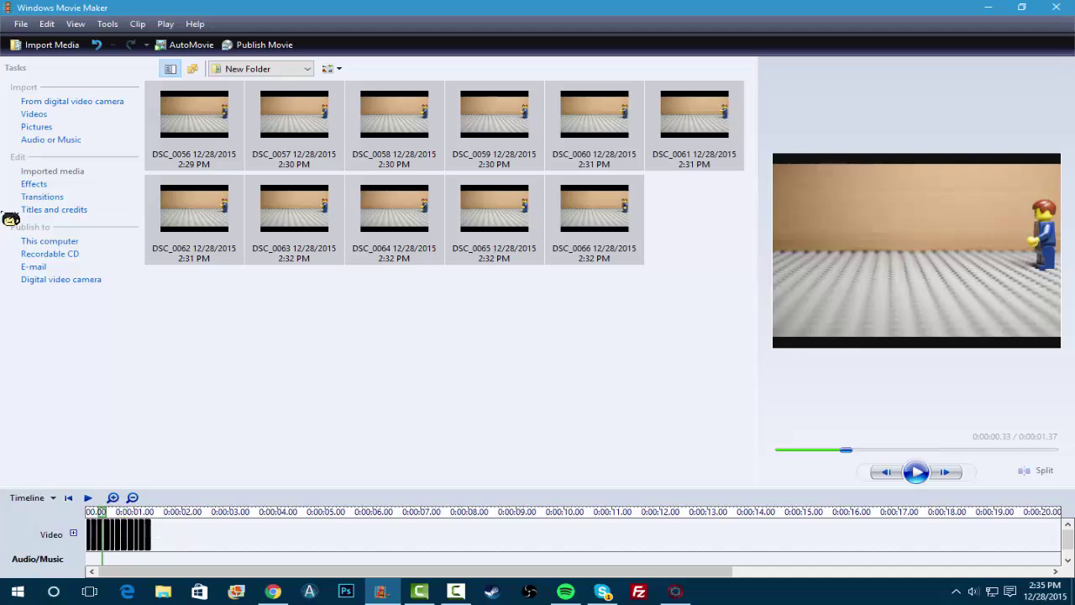
pyautogui.hotkey('alt', 'Left')
pyautogui.hotkey('alt', 'Left')
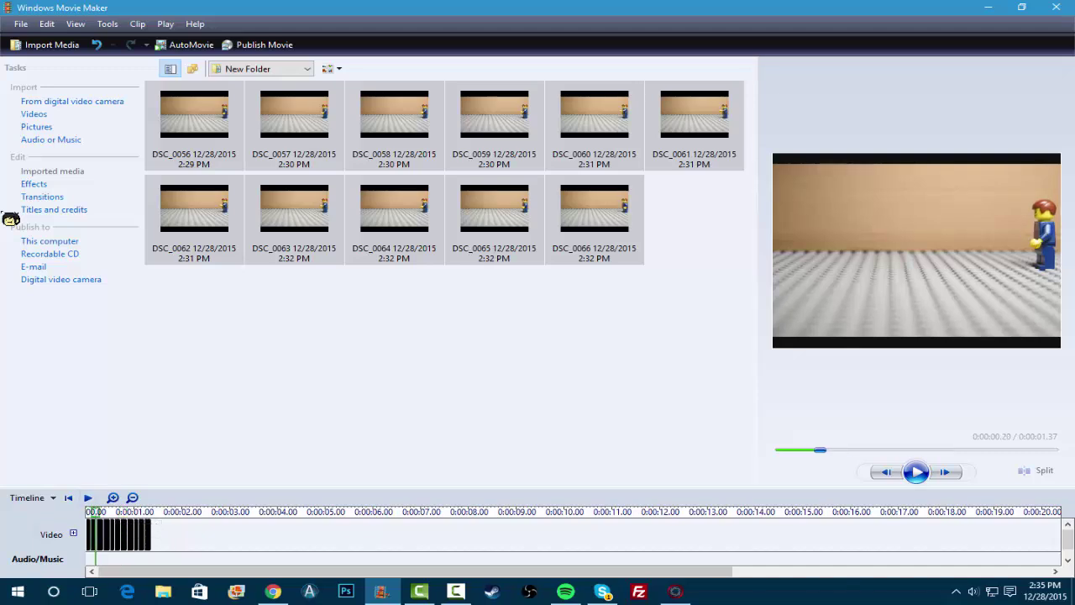
pyautogui.moveTo(820, 449); pyautogui.dragTo(781, 449)
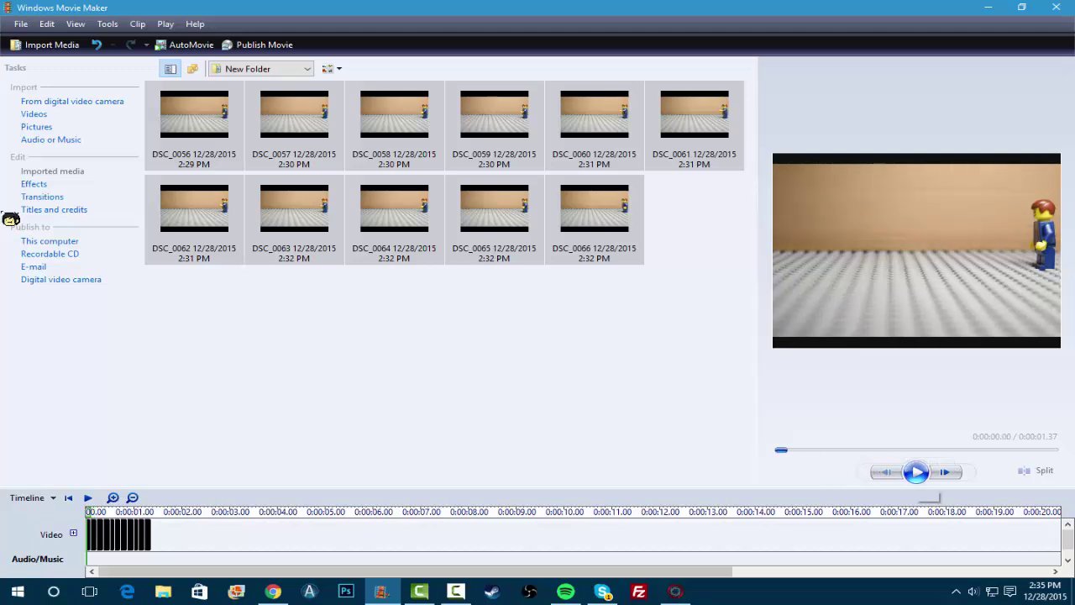
# Play the sequence, shorten a photo's duration, and step through frames DSC_0061 to DSC_0064
pyautogui.click(915, 471)
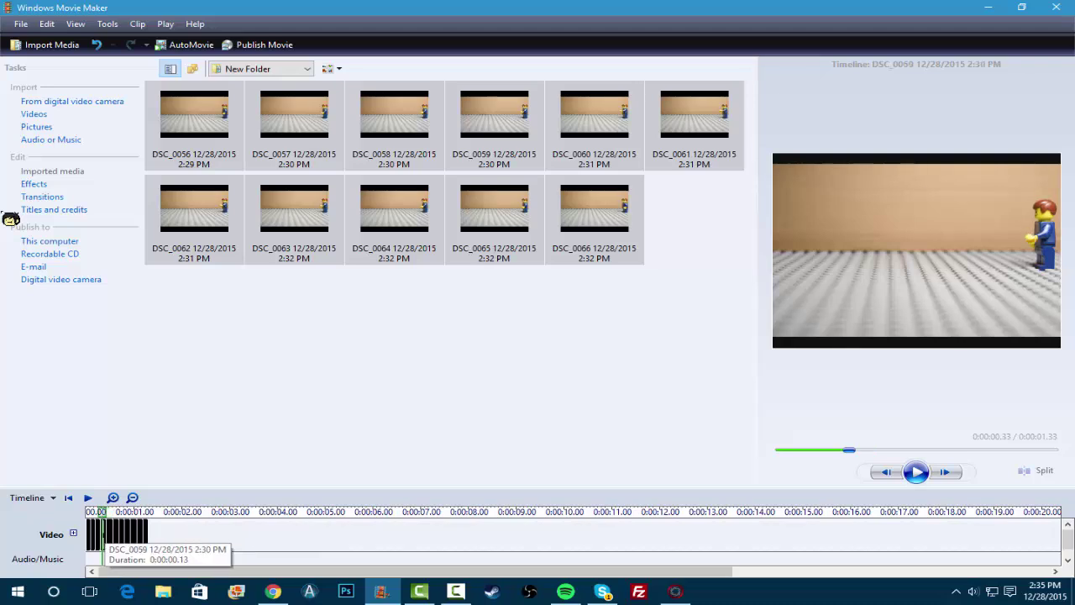
pyautogui.moveTo(103, 530); pyautogui.dragTo(102, 534)
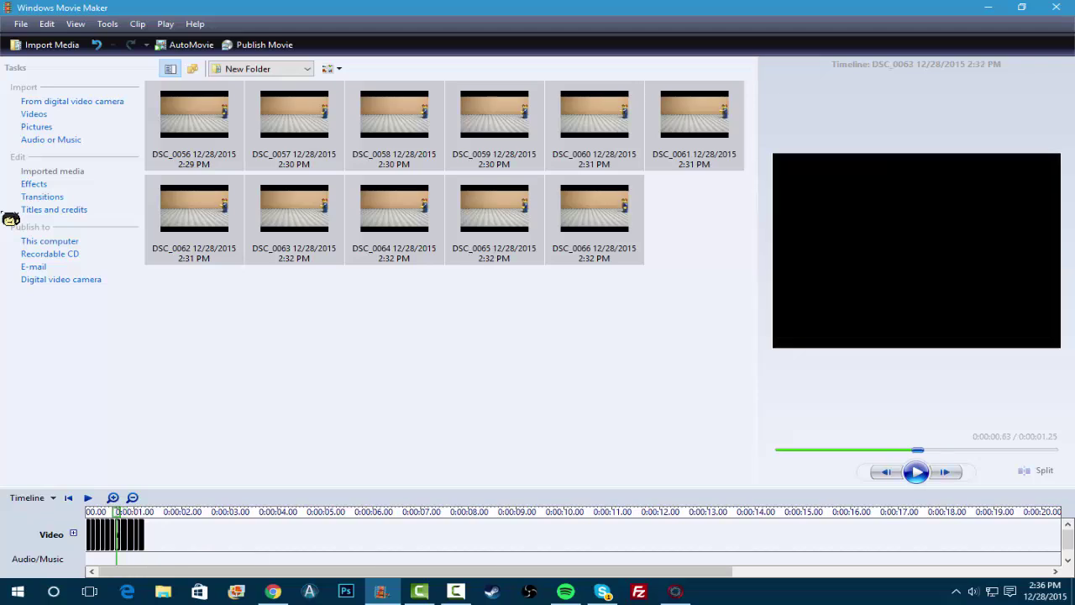
pyautogui.click(111, 537)
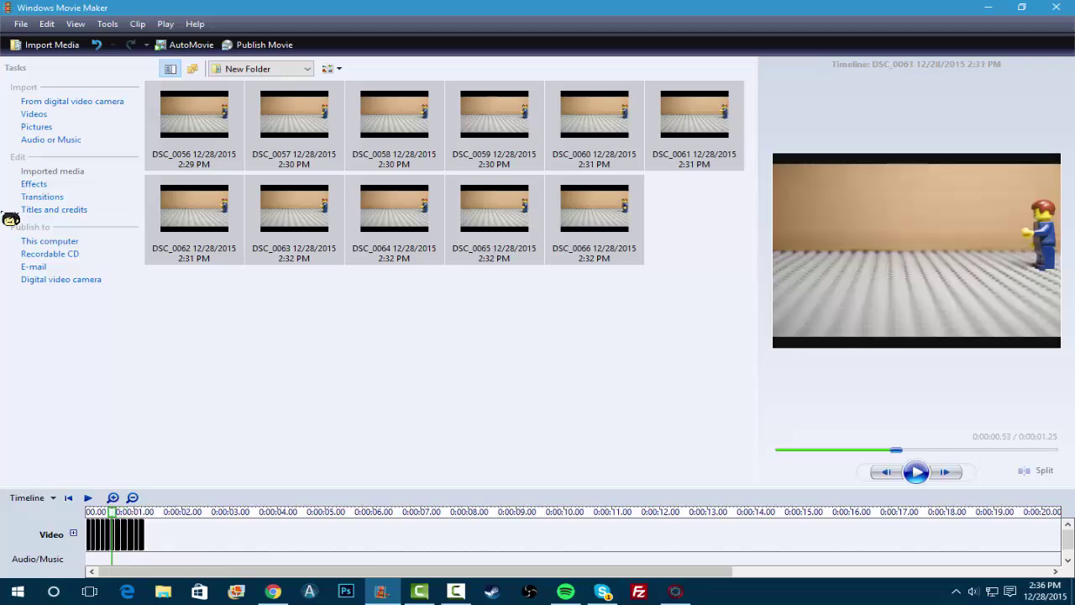
pyautogui.click(117, 537)
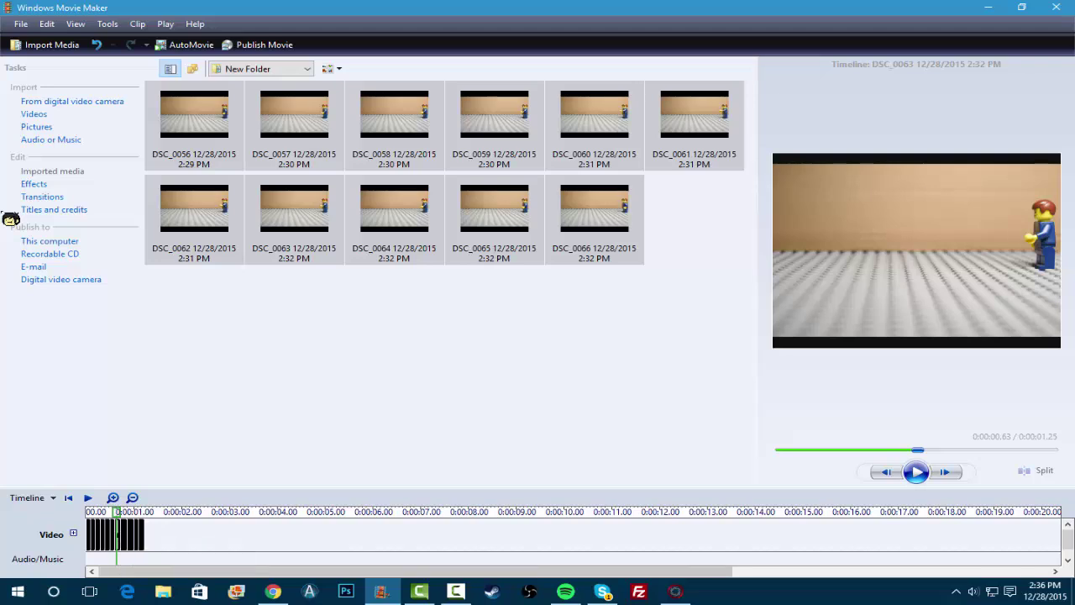
pyautogui.click(120, 537)
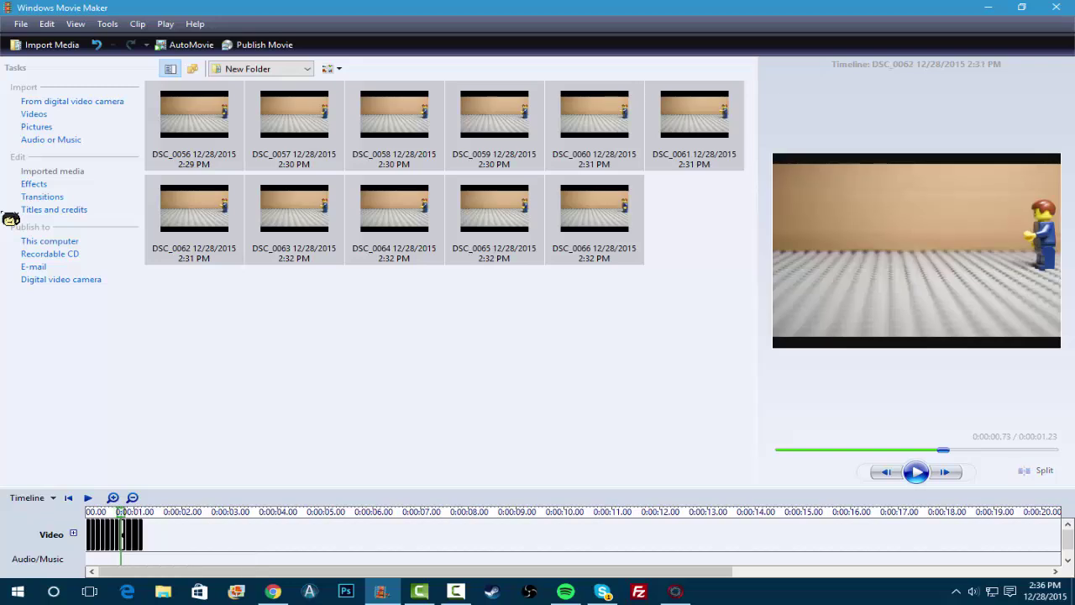
pyautogui.click(125, 540)
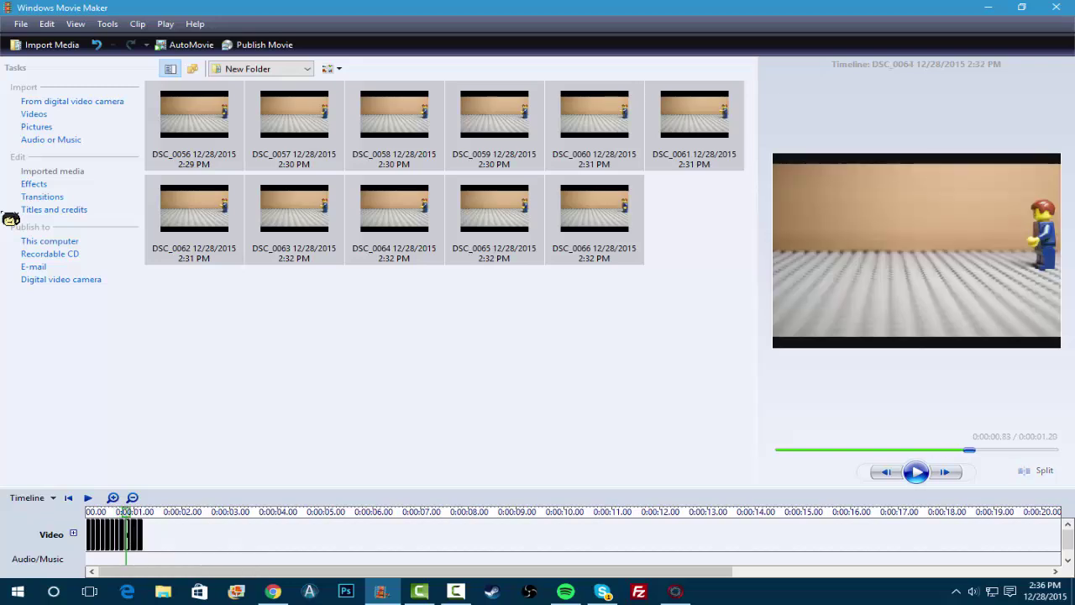
pyautogui.click(128, 539)
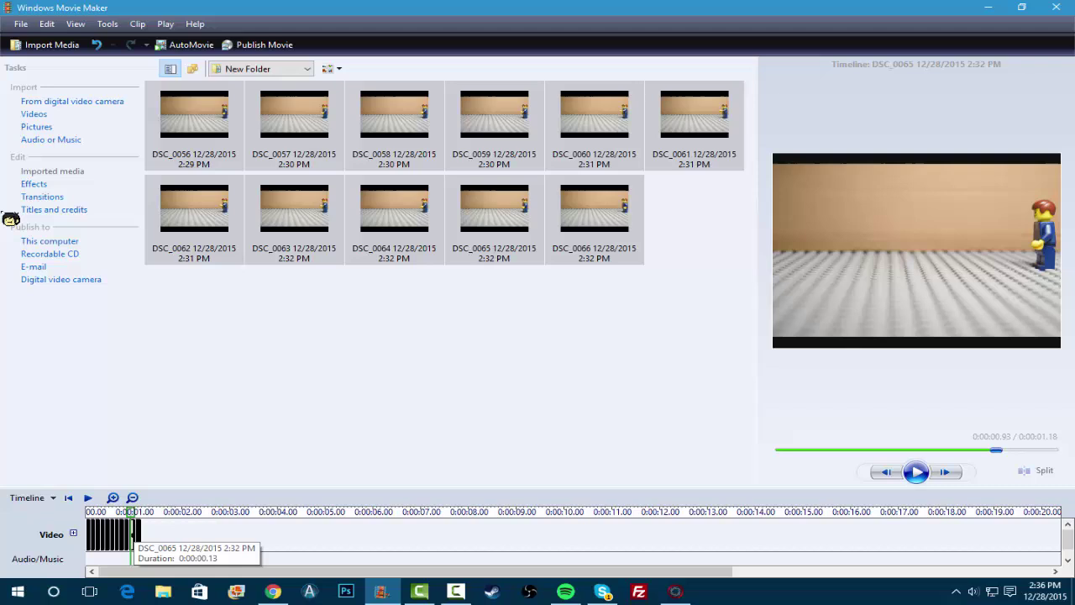
pyautogui.click(134, 538)
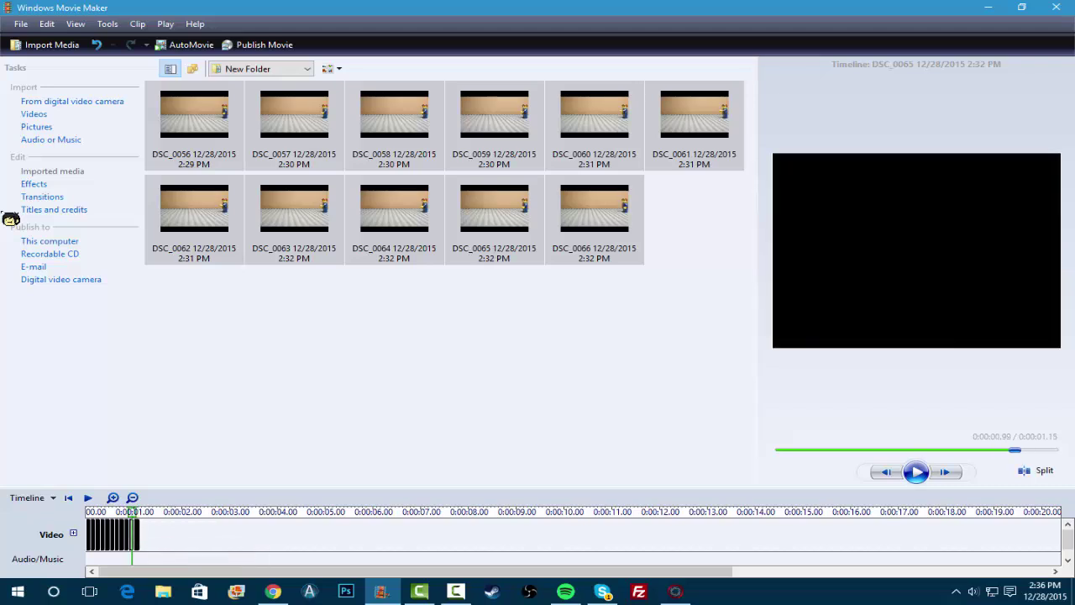
pyautogui.click(136, 538)
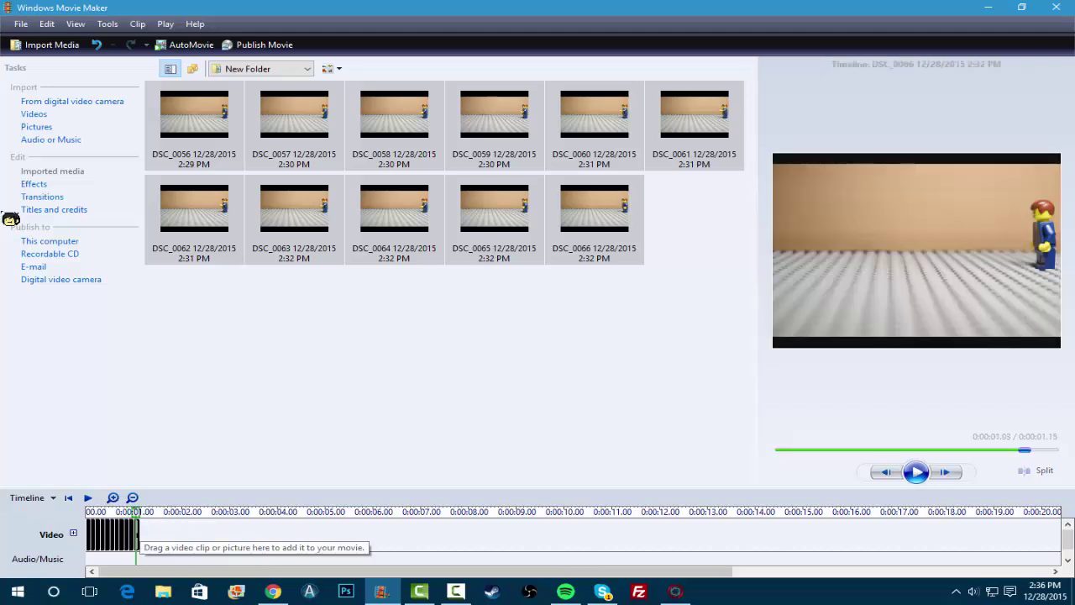
# Jump back to the start and play and pause the sequence several times
pyautogui.hotkey('ctrl', 'q')
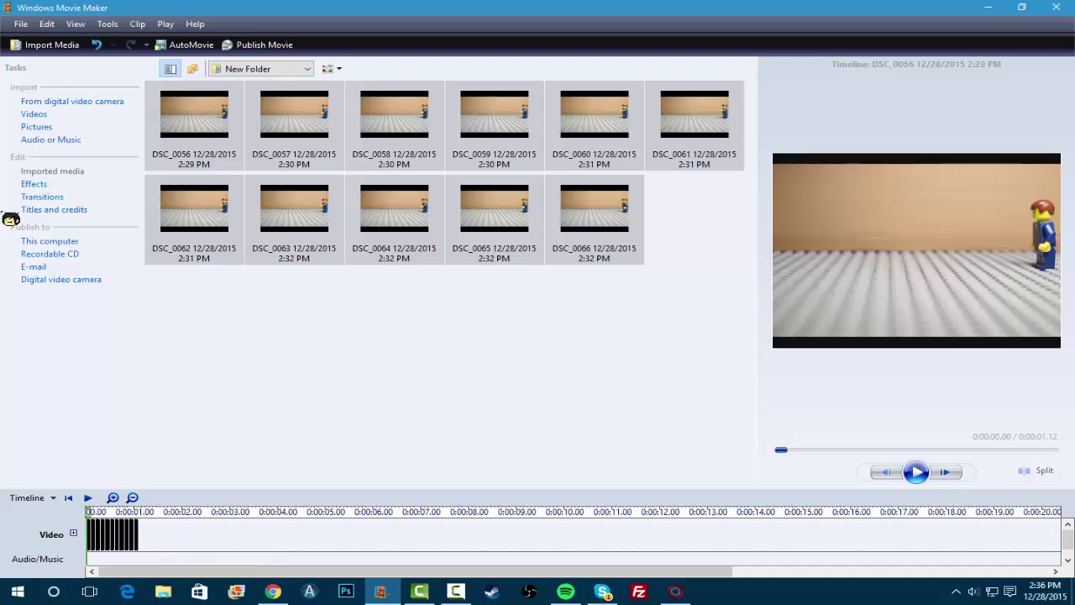
pyautogui.click(915, 472)
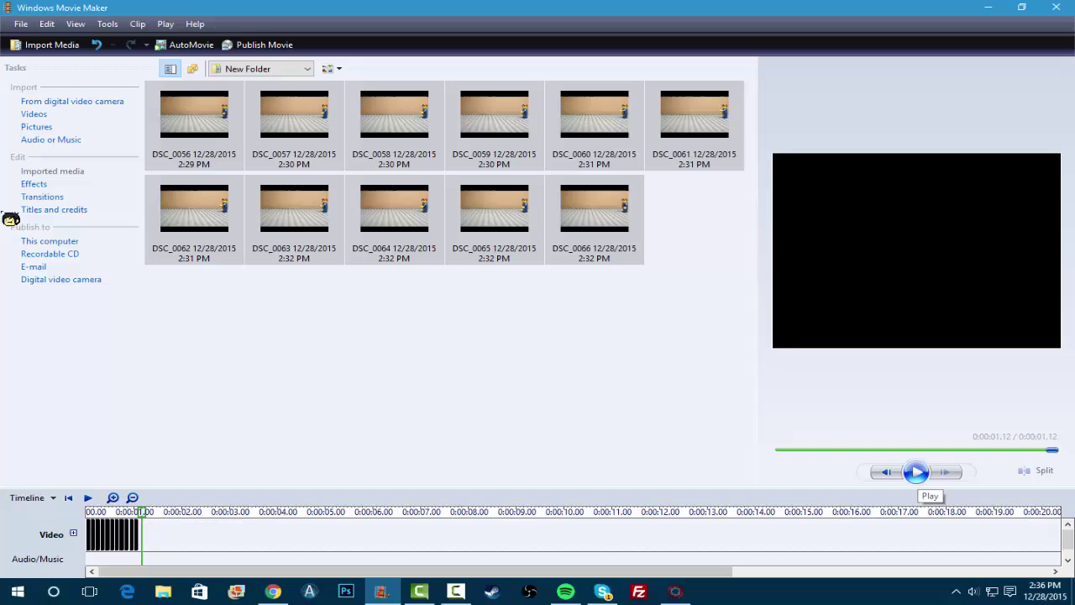
pyautogui.press('pagedown')
pyautogui.press('pagedown')
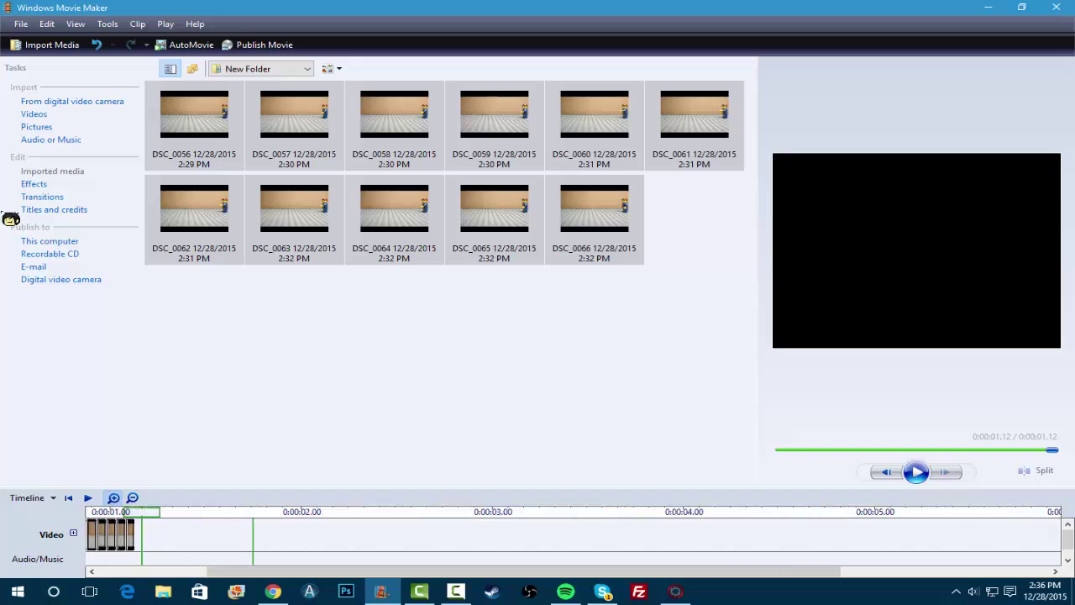
pyautogui.click(915, 472)
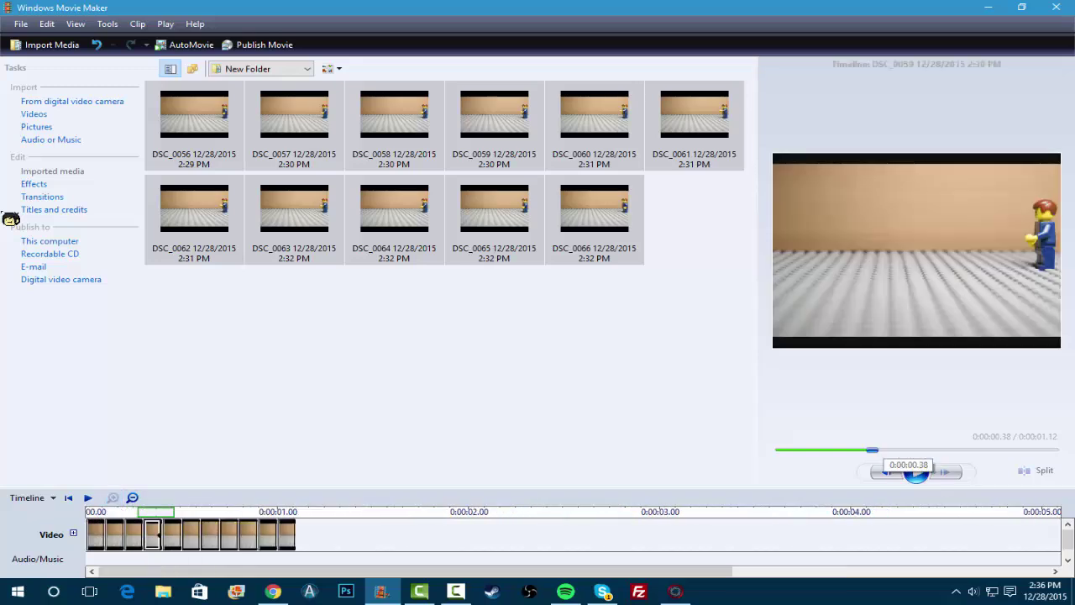
pyautogui.click(915, 472)
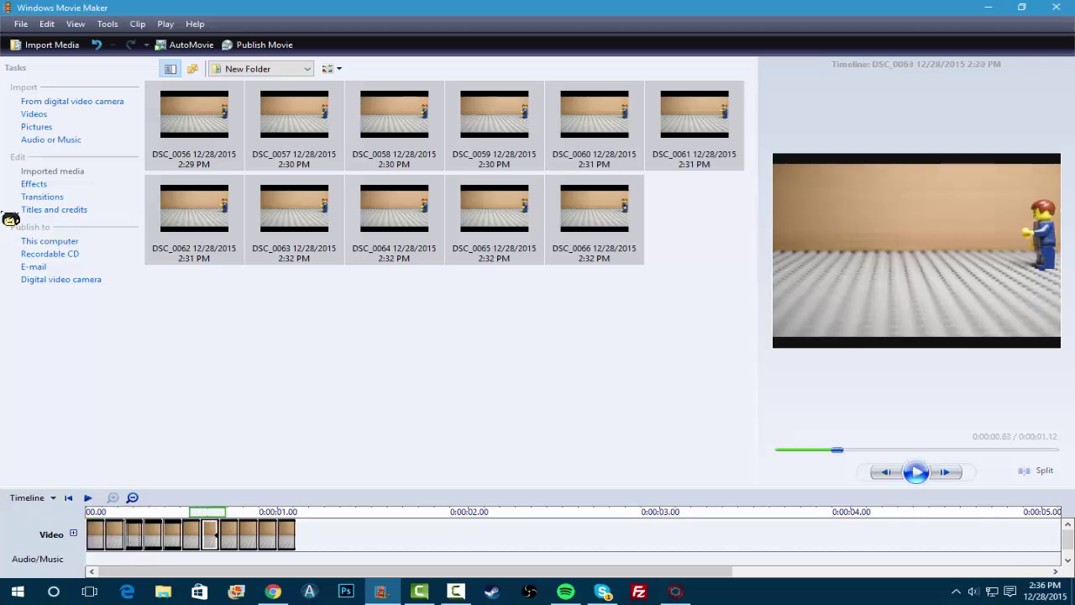
pyautogui.click(916, 472)
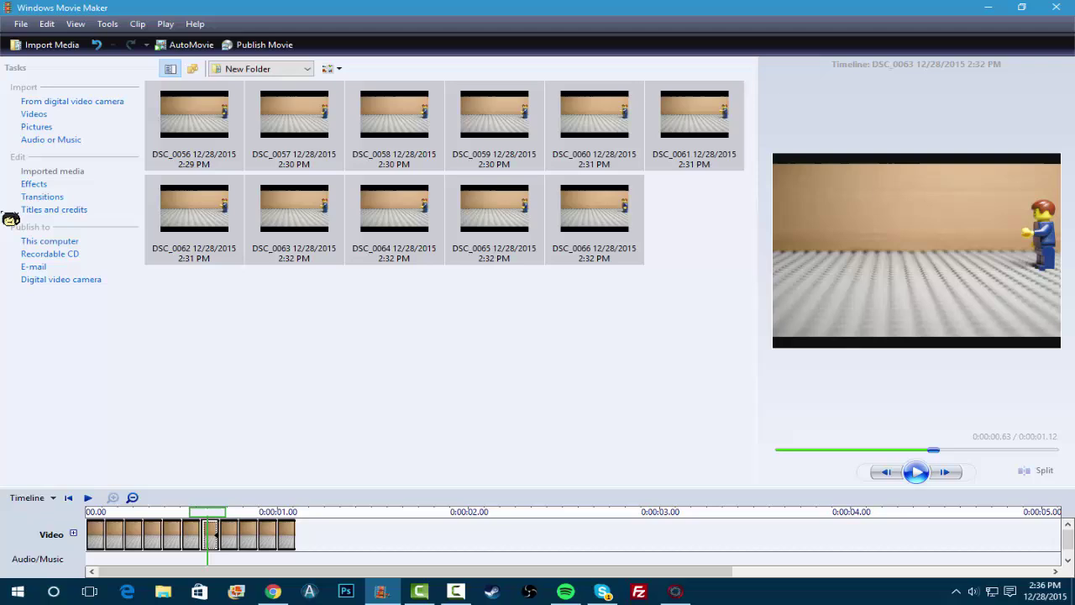
pyautogui.click(915, 472)
pyautogui.click(916, 472)
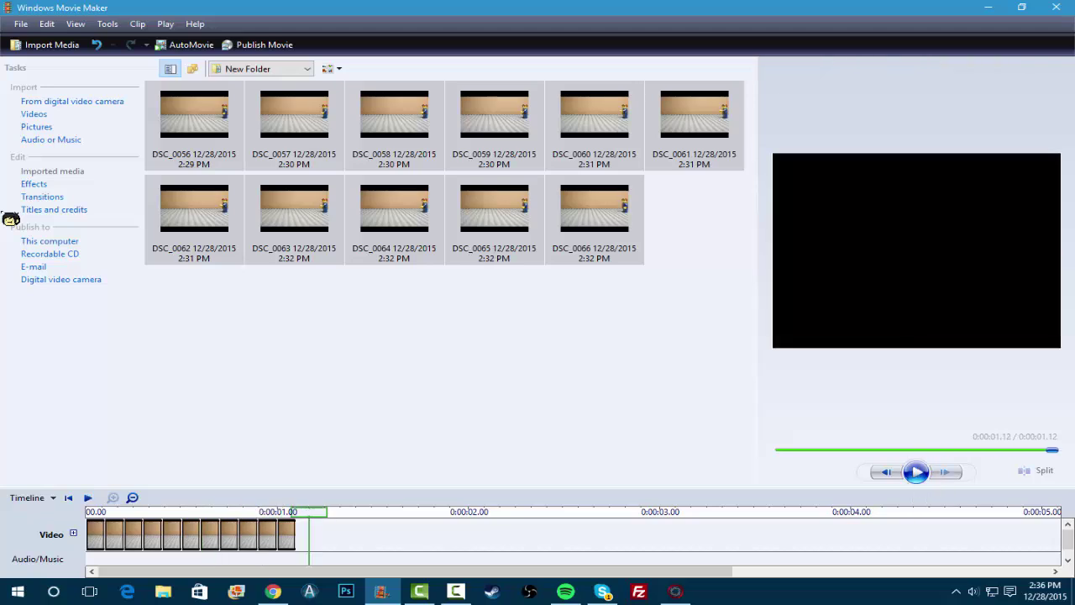
# Select earlier photos on the timeline, ending on DSC_0063
pyautogui.click(249, 534)
pyautogui.click(229, 534)
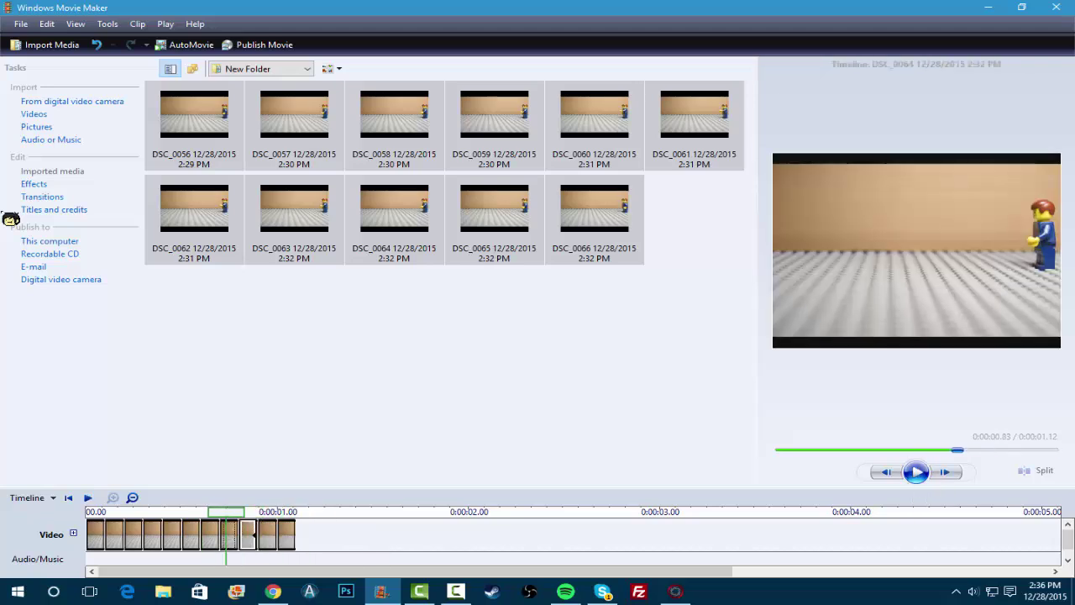
pyautogui.click(210, 534)
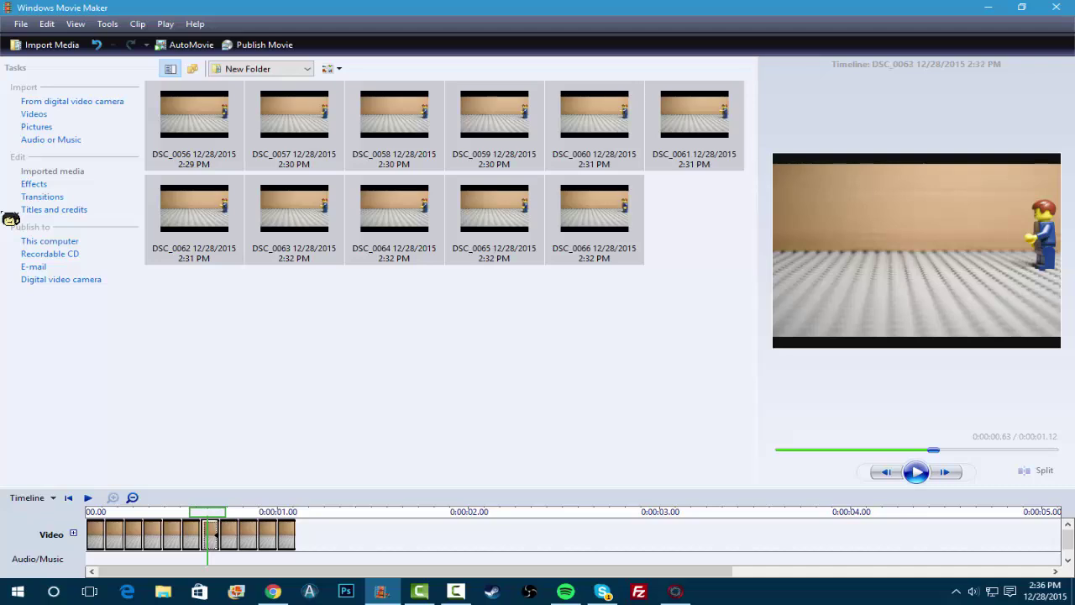
pyautogui.click(229, 534)
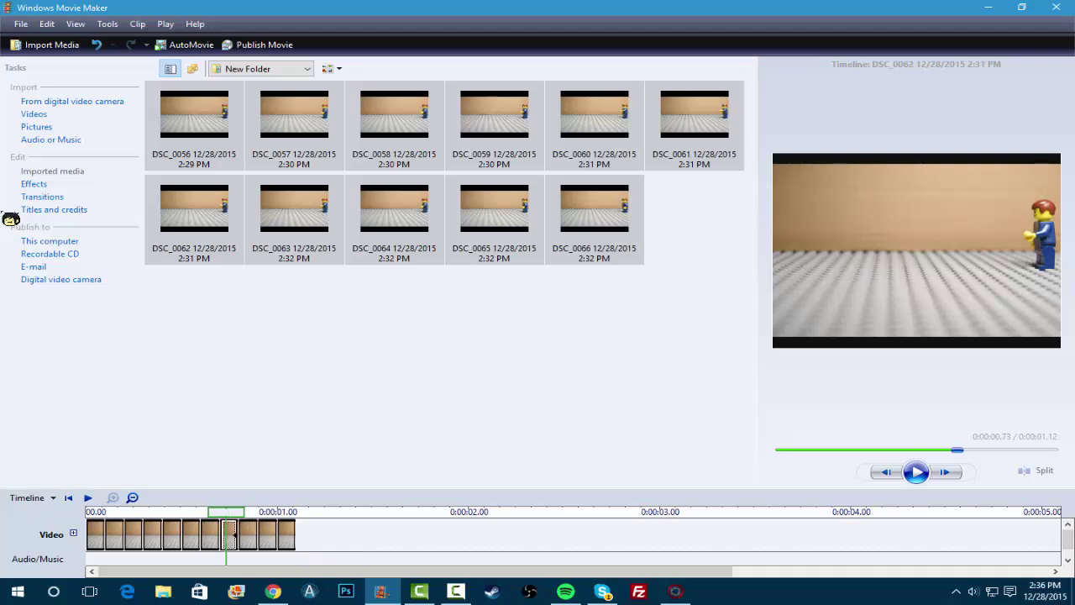
pyautogui.click(232, 534)
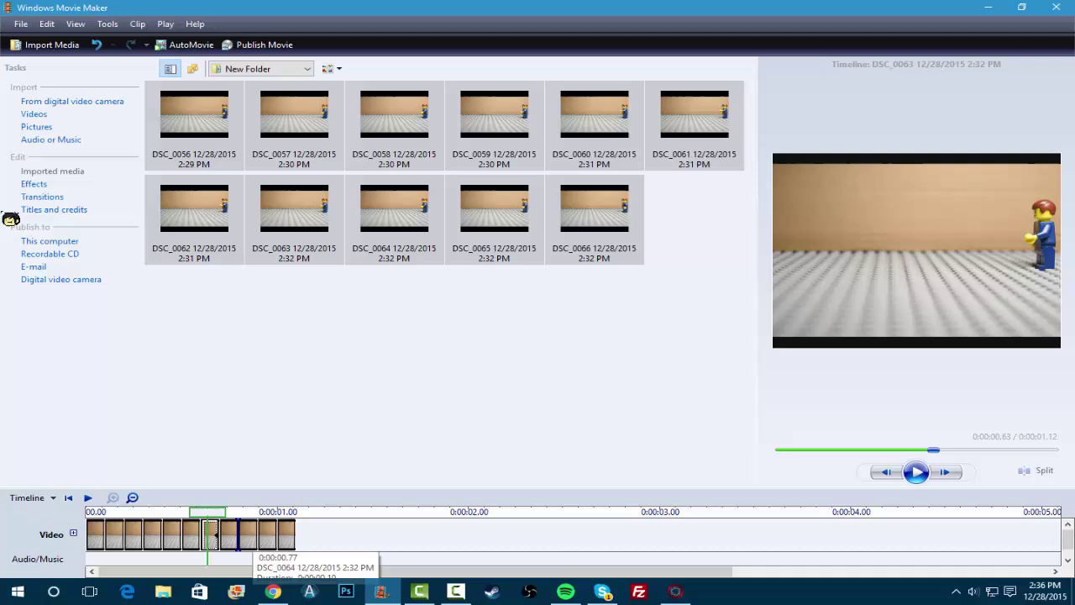
# Rewind the preview near the start, replay it, and zoom the timeline out
pyautogui.moveTo(957, 449); pyautogui.dragTo(781, 451)
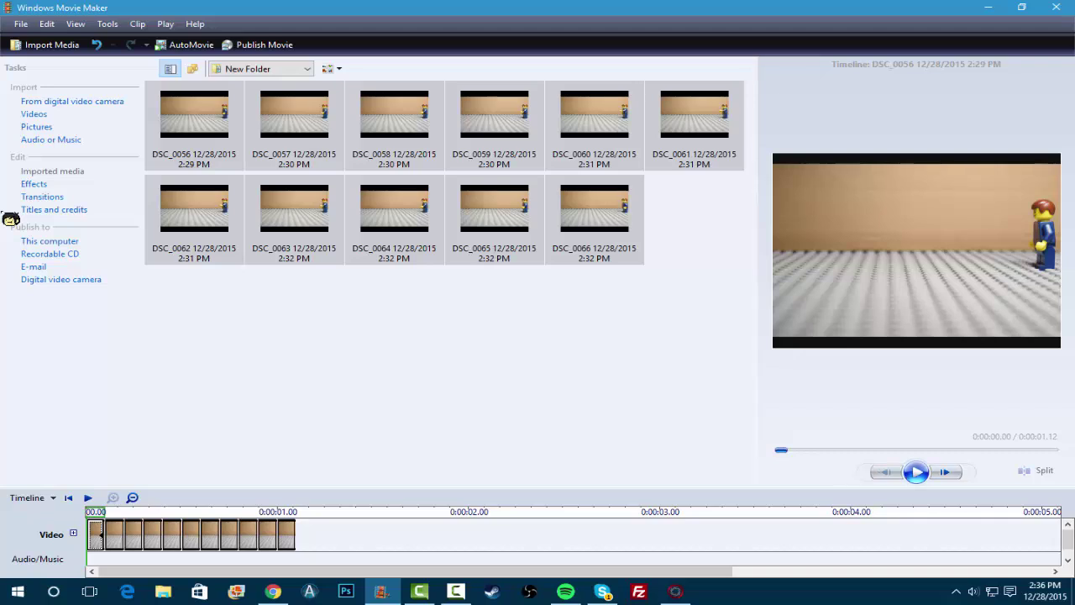
pyautogui.click(916, 471)
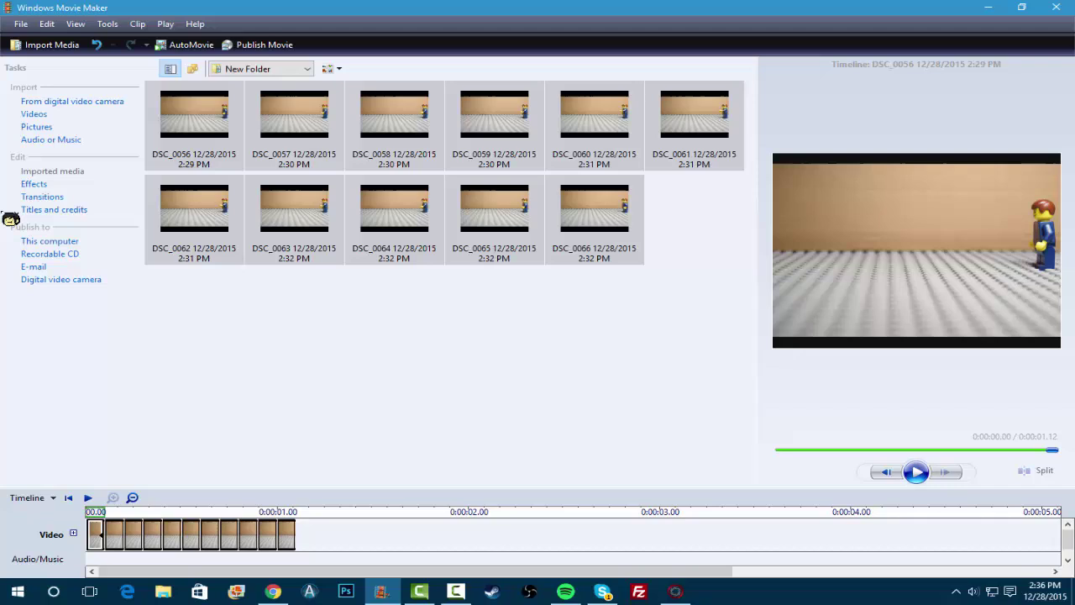
pyautogui.click(915, 472)
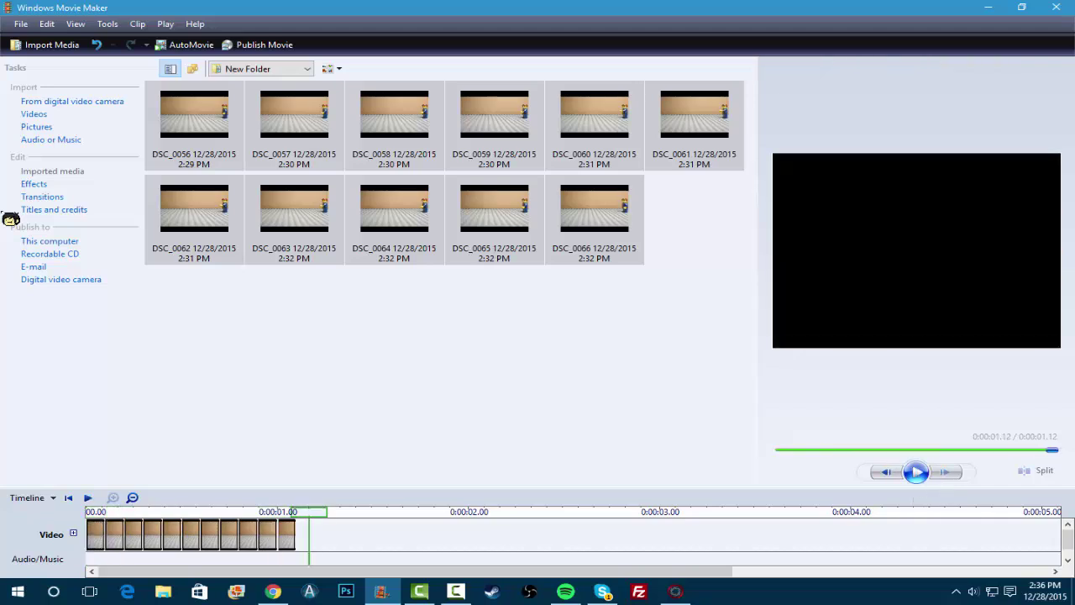
pyautogui.click(132, 497)
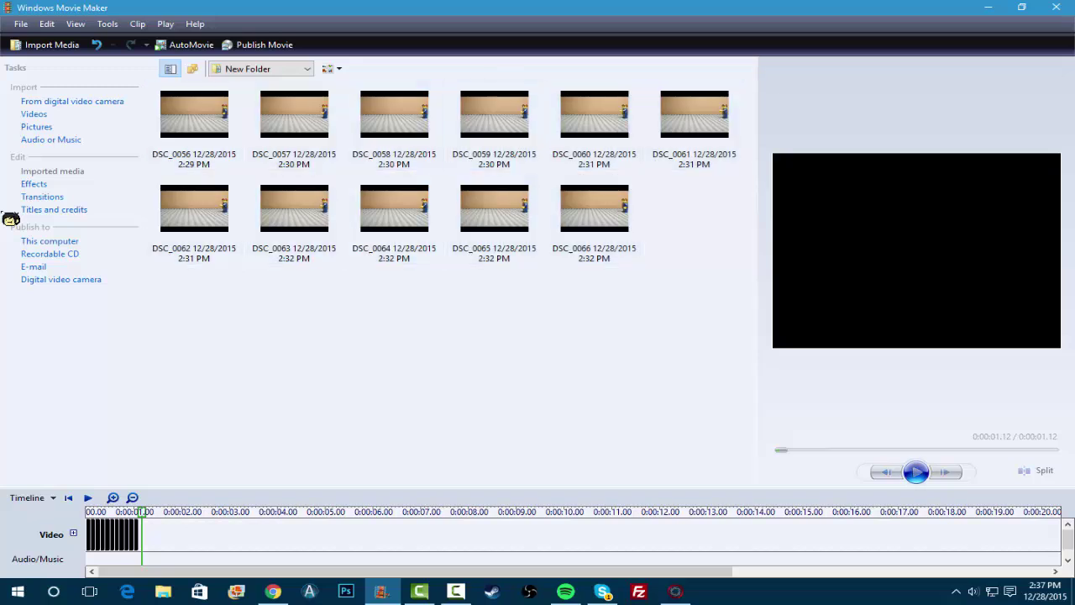
# Recheck the default picture duration in Options and confirm it as 0.125 seconds
pyautogui.hotkey('alt', 't')
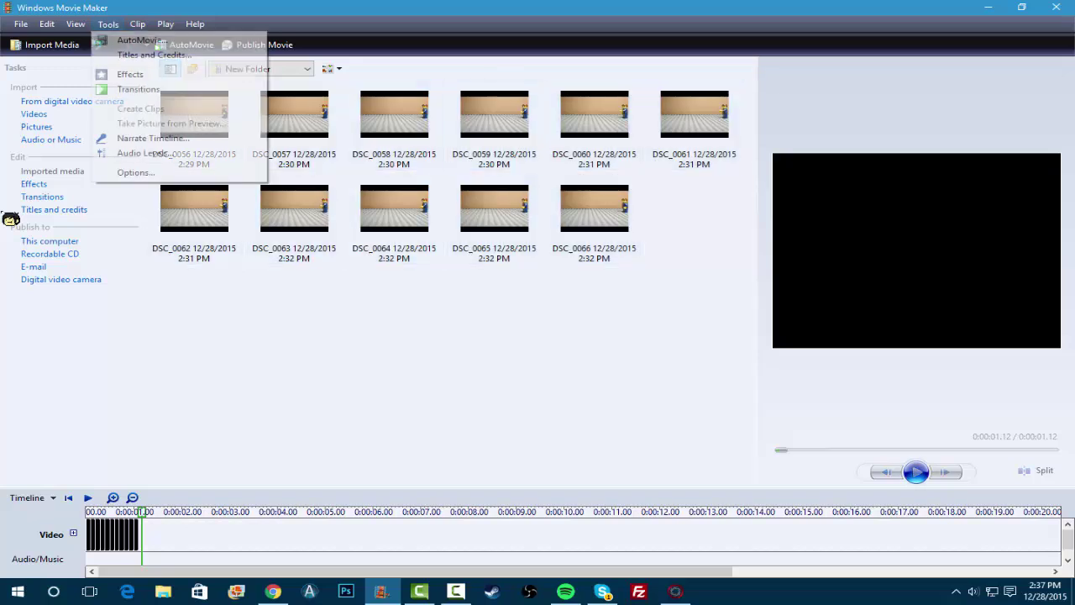
pyautogui.write('o')
pyautogui.write('0.125')
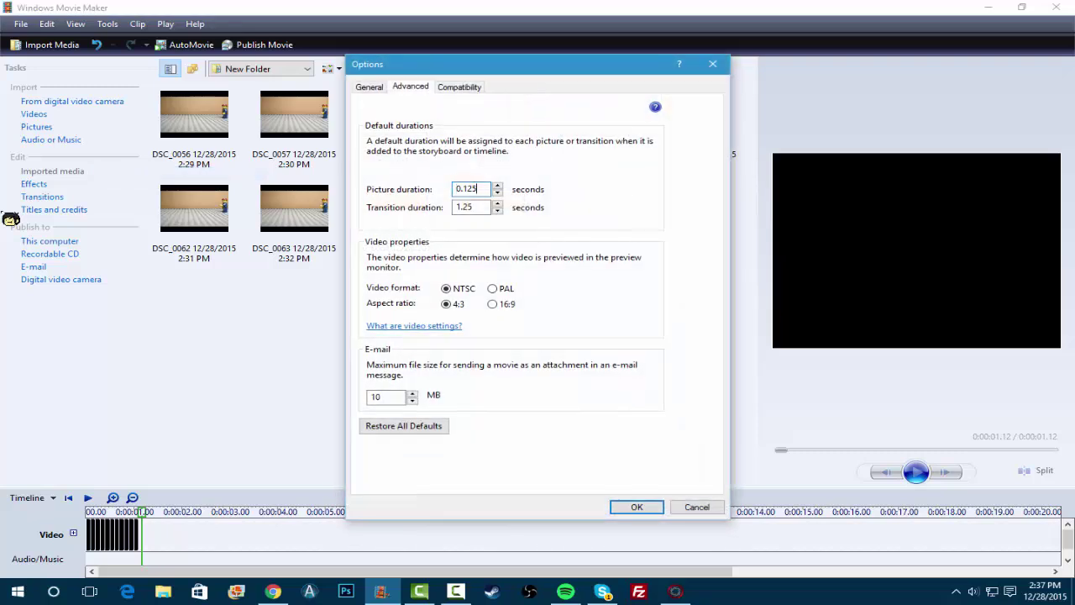
pyautogui.hotkey('shift', 'Left')
pyautogui.hotkey('shift', 'Left')
pyautogui.hotkey('shift', 'Left')
pyautogui.hotkey('shift', 'Right')
pyautogui.hotkey('shift', 'Left')
pyautogui.hotkey('shift', 'Left')
pyautogui.hotkey('shift', 'Left')
pyautogui.press('Return')
# Start publishing the movie to this computer under the name 'Test'
pyautogui.hotkey('alt', 'f')
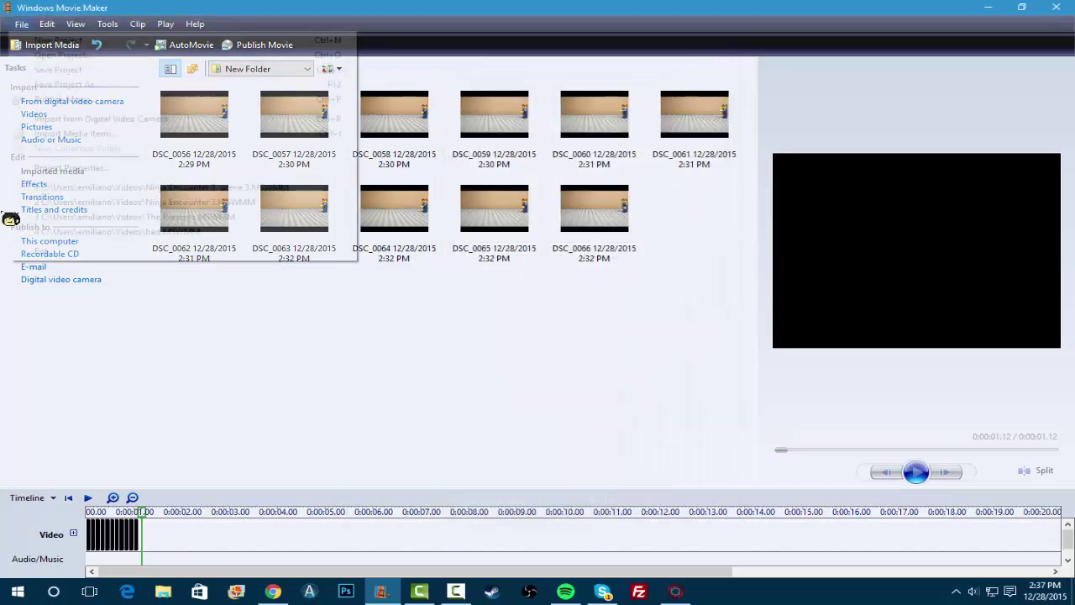
pyautogui.press('Up')
pyautogui.press('Up')
pyautogui.press('Return')
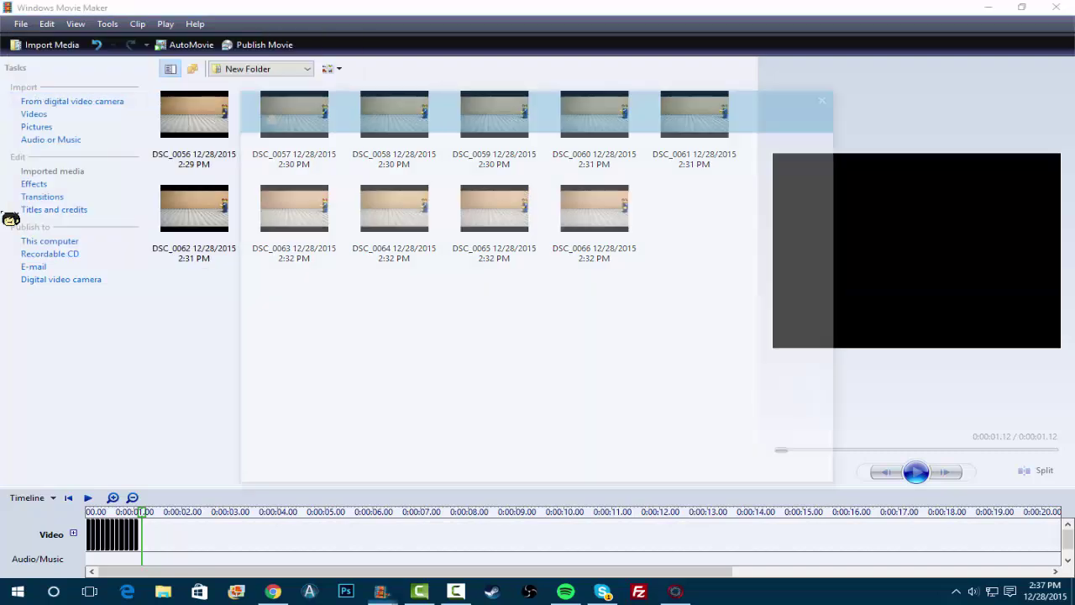
pyautogui.press('Return')
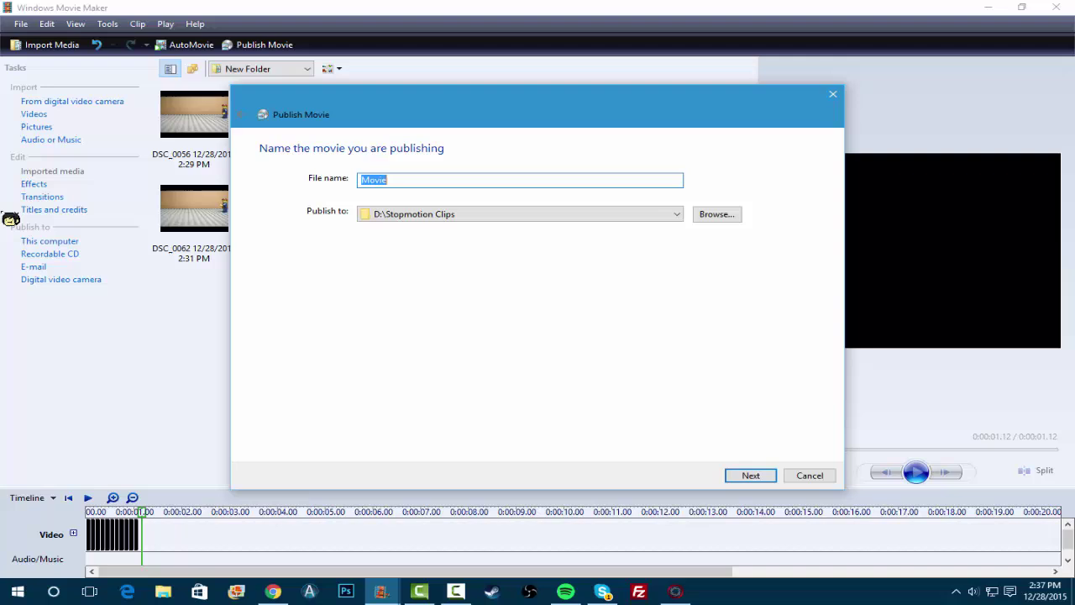
pyautogui.write('T')
pyautogui.press('BackSpace')
pyautogui.write('Test')
pyautogui.press('Return')
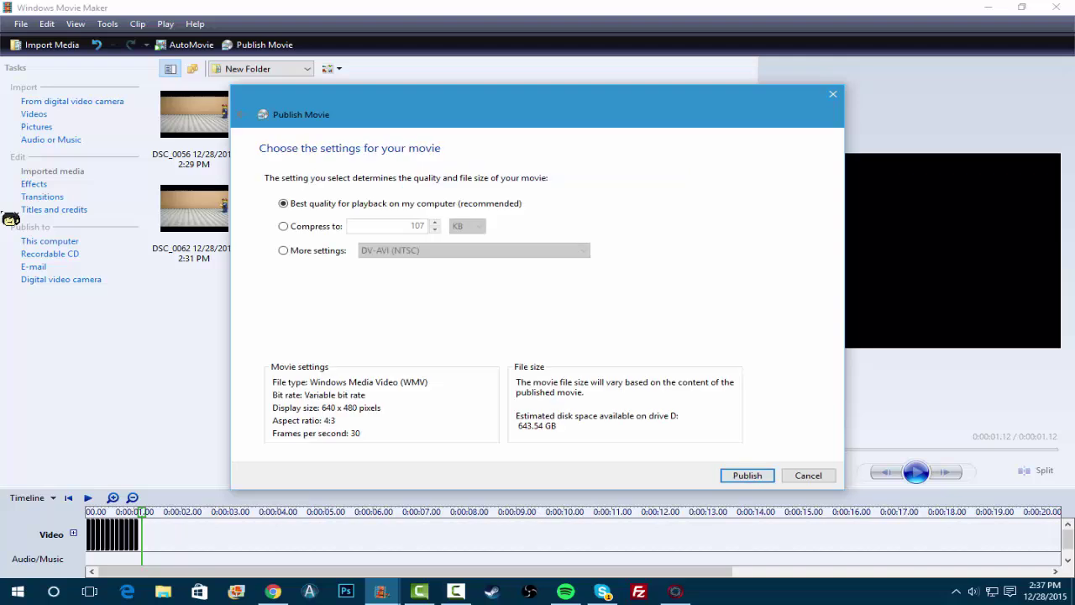
# Choose the Windows Media HD 1920x1080 format preset
pyautogui.click(283, 250)
pyautogui.click(474, 250)
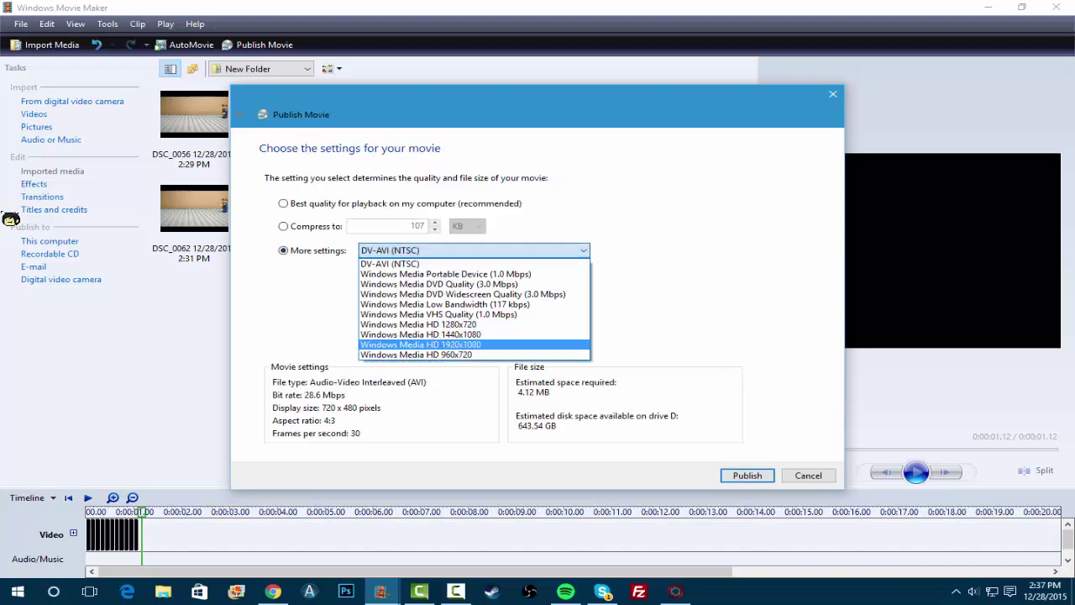
pyautogui.press('Return')
pyautogui.press('Return')
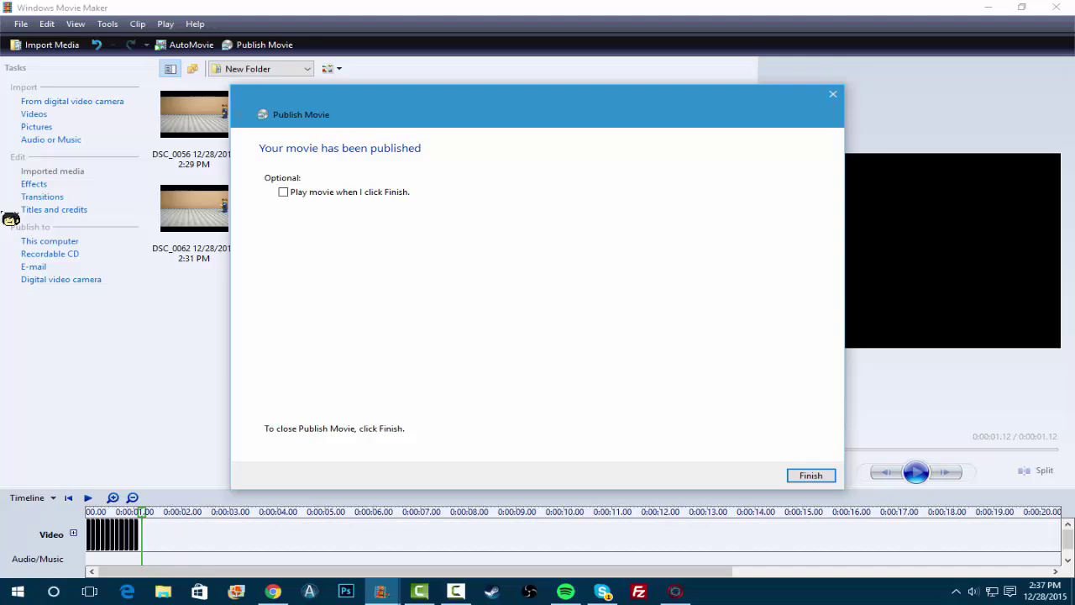
# Finish publishing, replay Test in Movies & TV, close the player, and quit Movie Maker
pyautogui.press('Return')
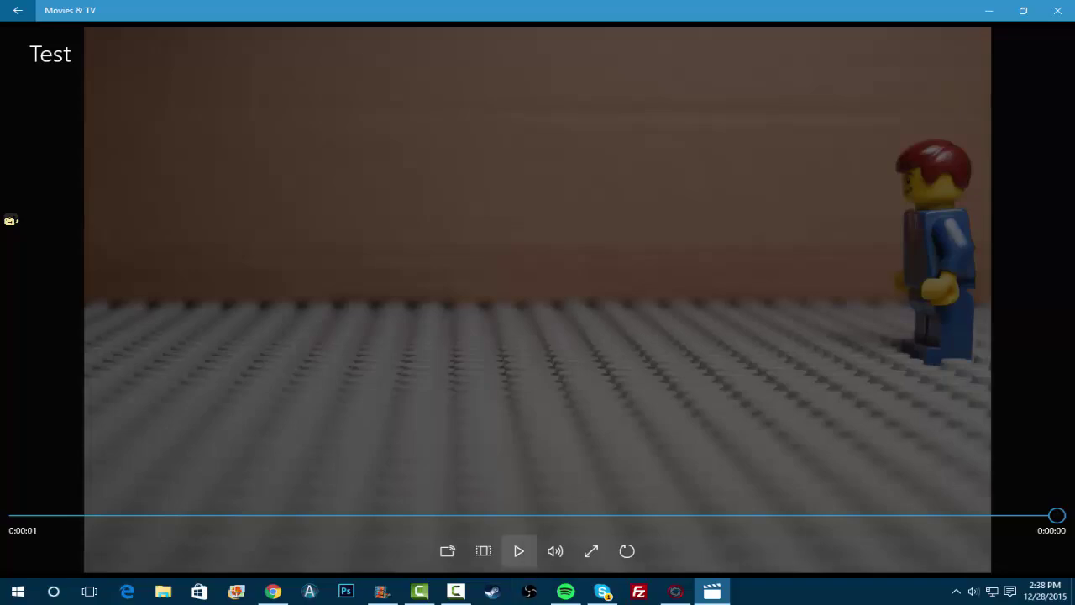
pyautogui.click(519, 551)
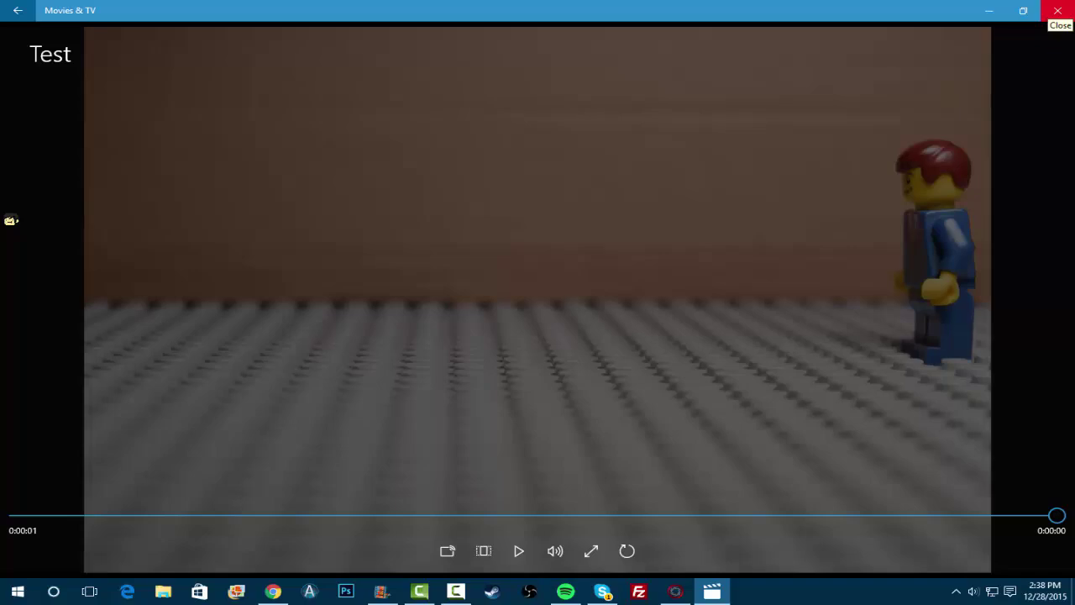
pyautogui.click(1057, 10)
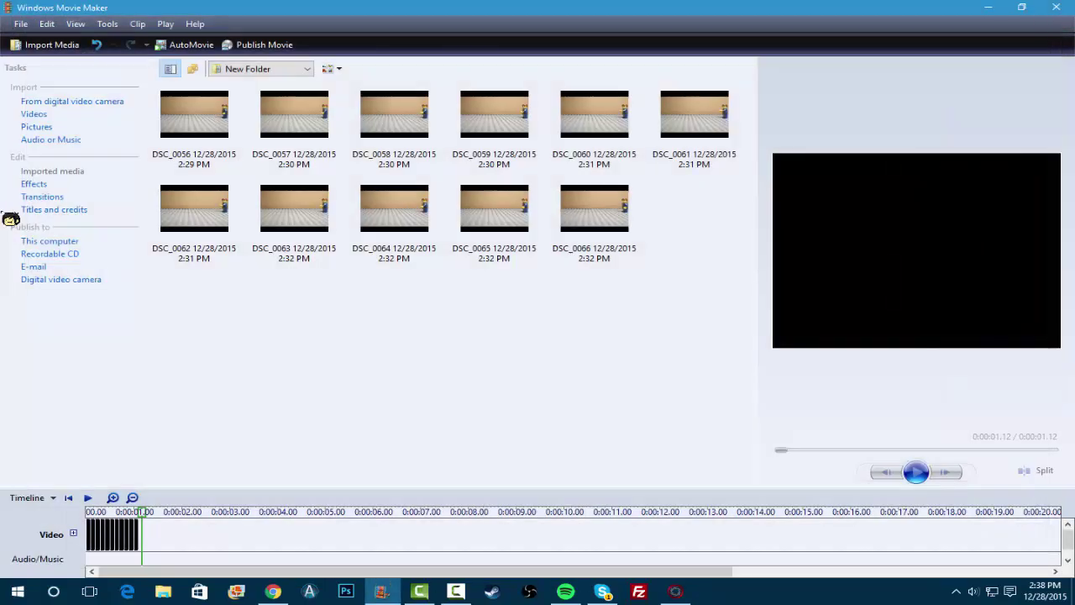
pyautogui.click(1056, 7)
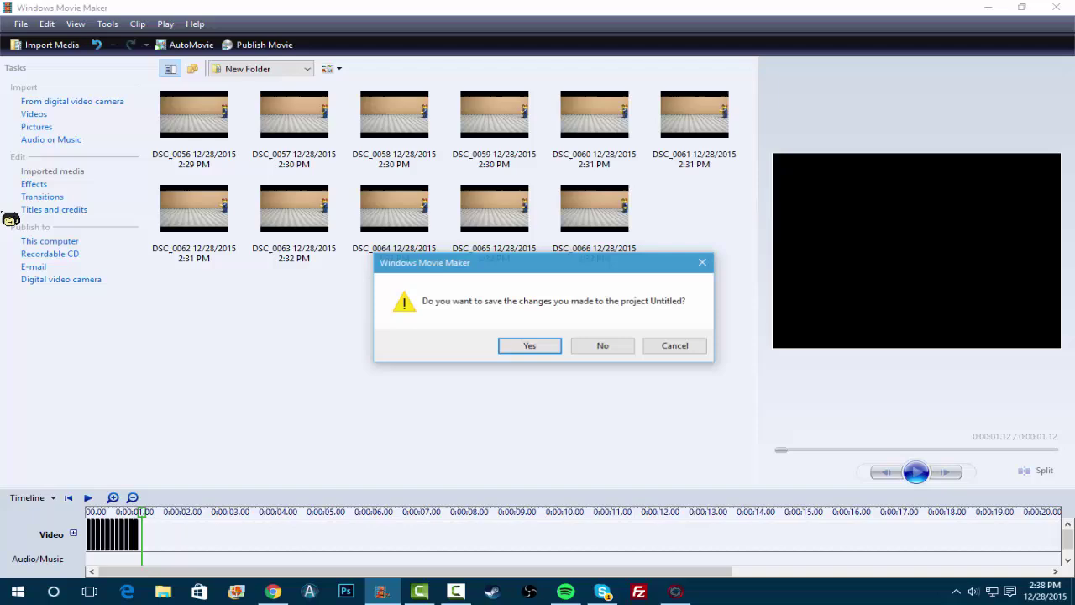
# Exit Movie Maker without saving, then go to the digiCamControl site and the digiCamControl app
pyautogui.click(603, 345)
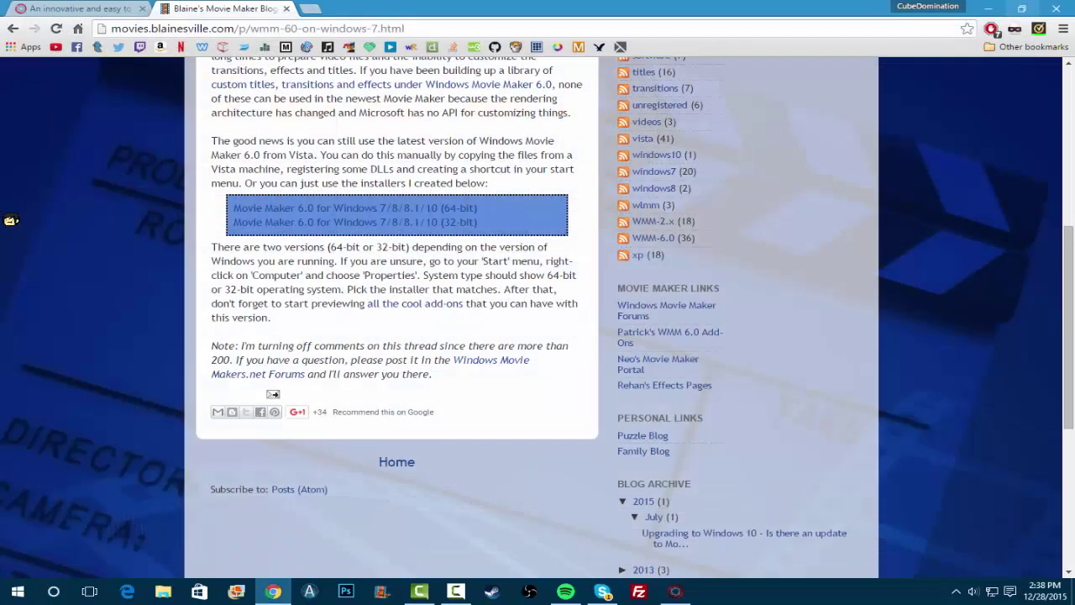
pyautogui.scroll(5, 273, 394)
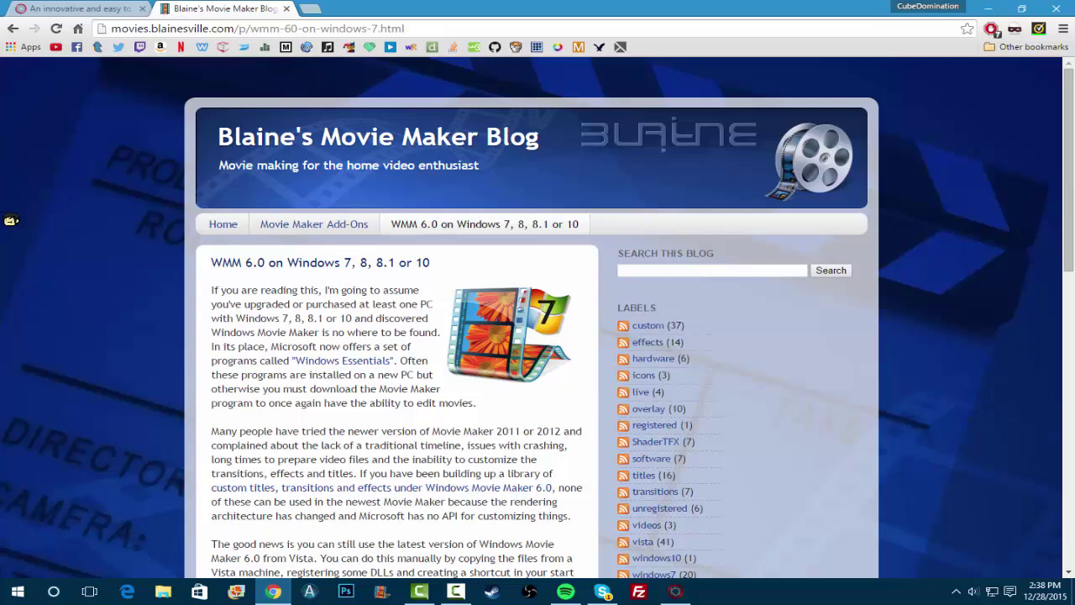
pyautogui.hotkey('ctrl', 'shift', 'Tab')
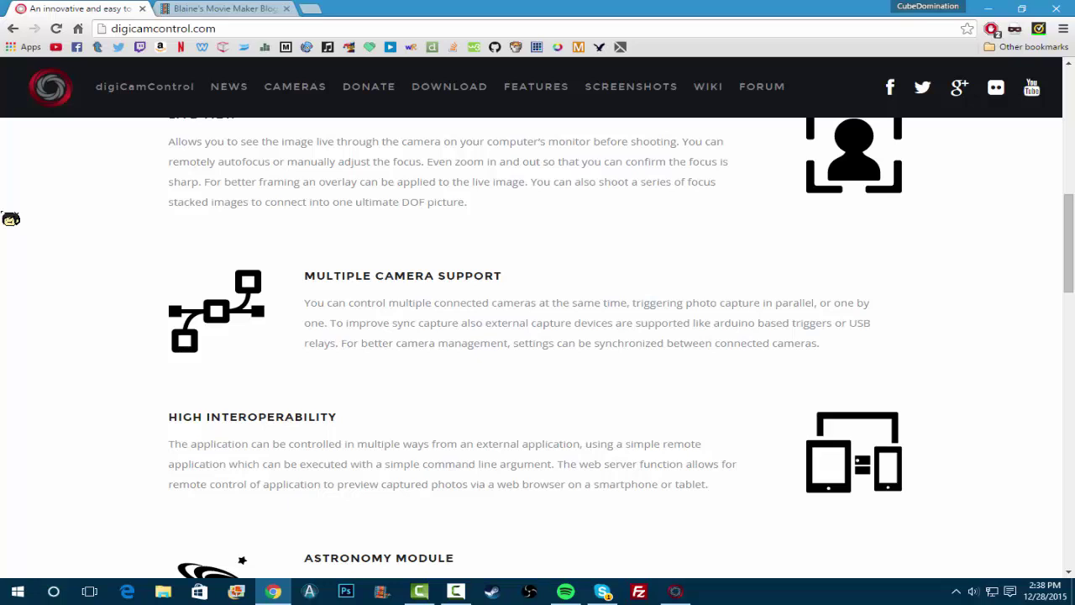
pyautogui.hotkey('alt', 'Tab')
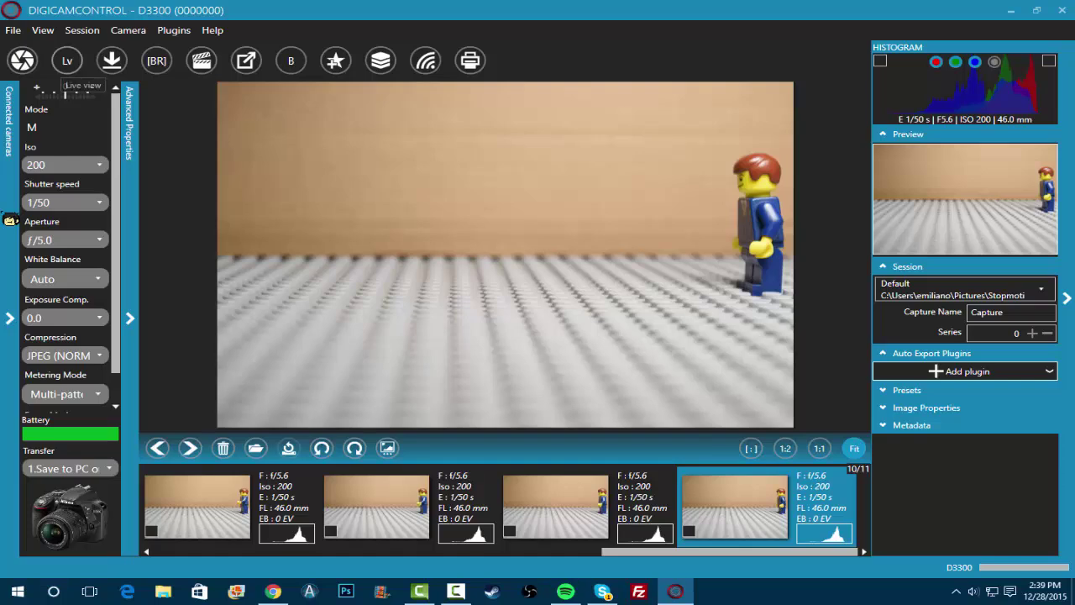
# Start live view, change ISO to 100, then set it back to 200
pyautogui.click(67, 61)
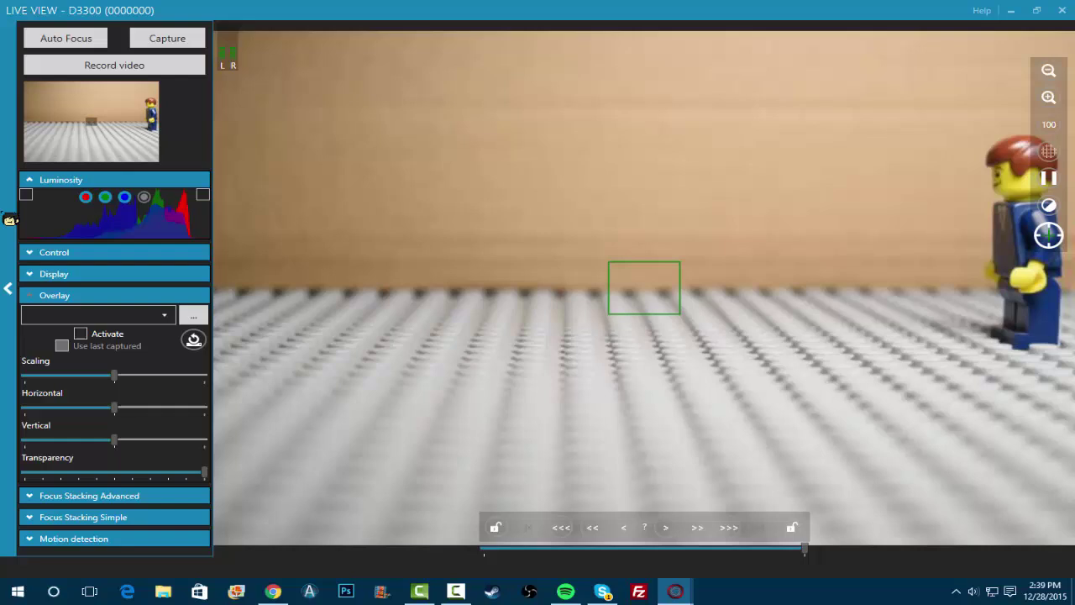
pyautogui.click(53, 252)
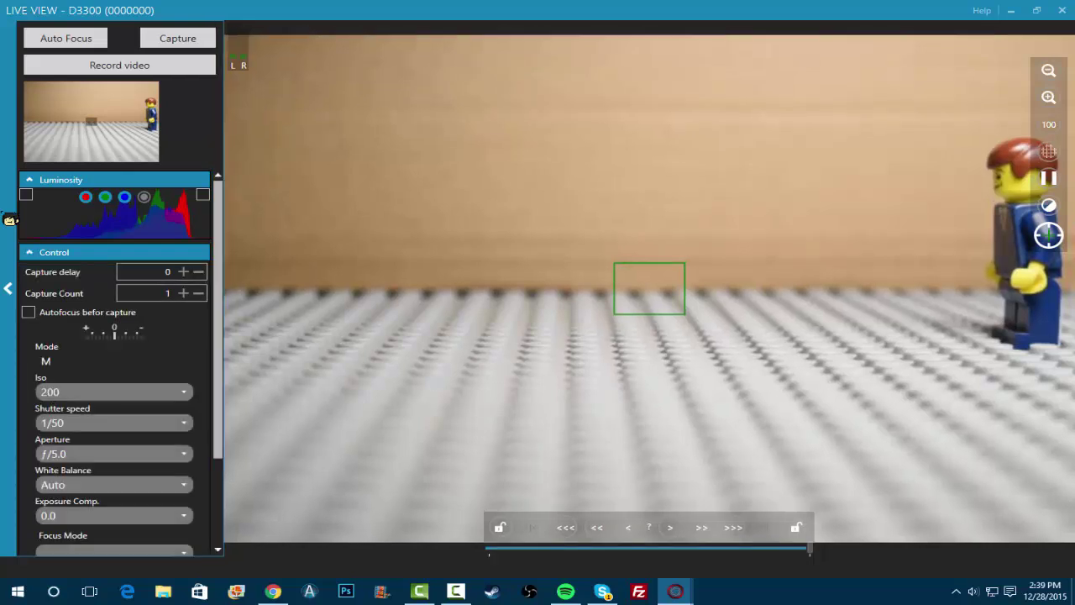
pyautogui.click(113, 391)
pyautogui.click(48, 410)
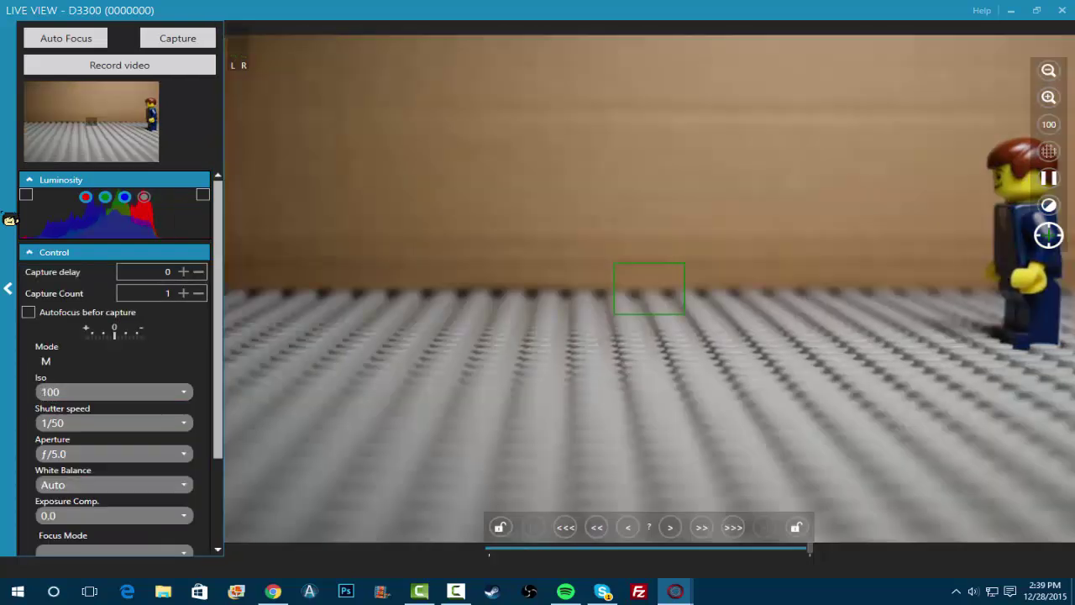
pyautogui.click(109, 427)
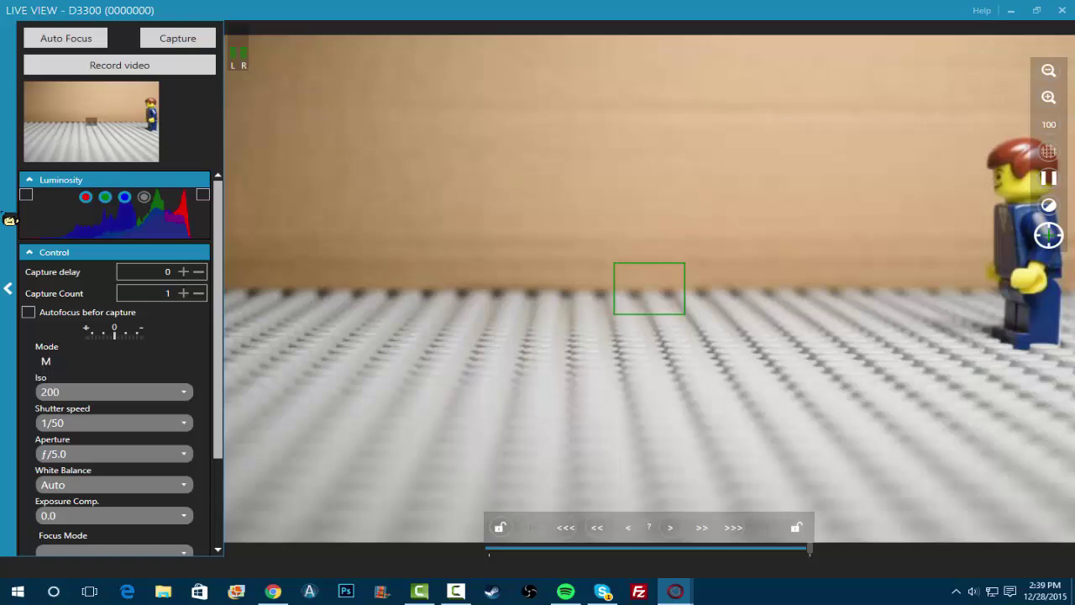
# Close the Live View window
pyautogui.click(1061, 10)
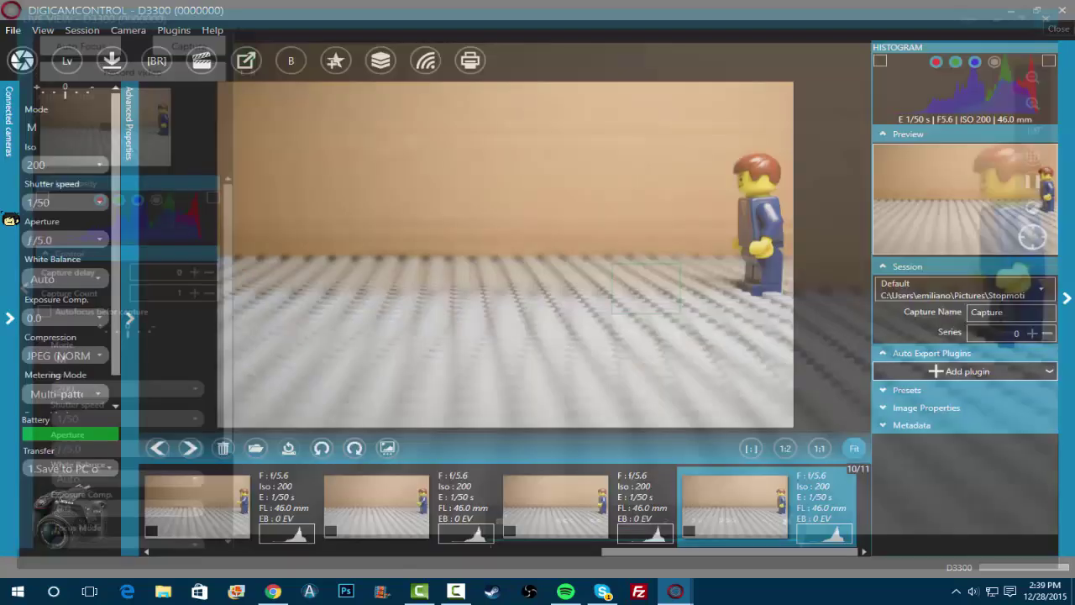